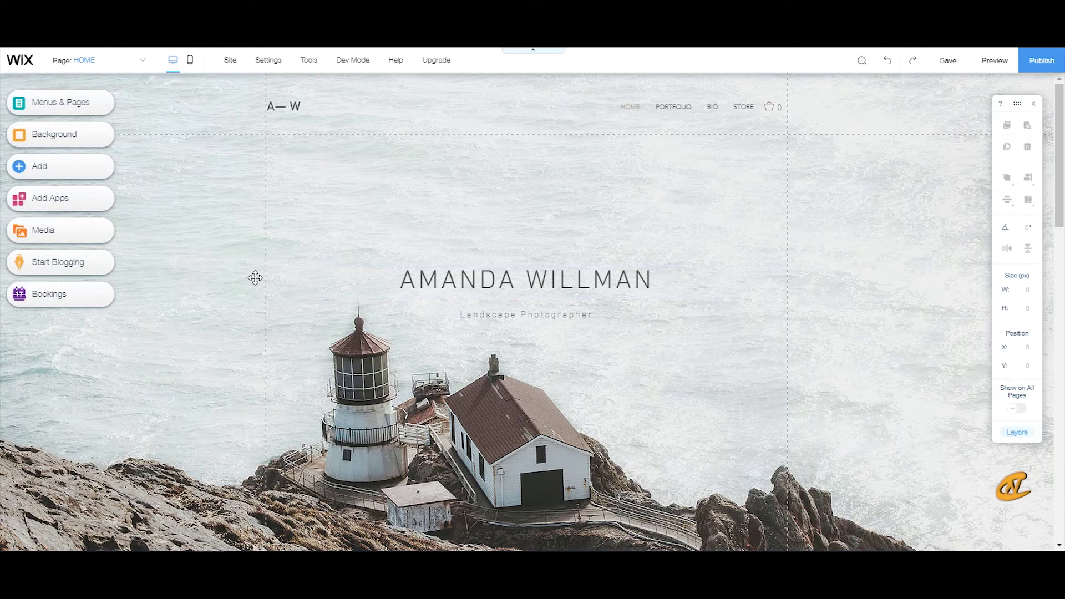
# Search the app market for "art store" and add Wix Art Store to the site again.
pyautogui.click(77, 202)
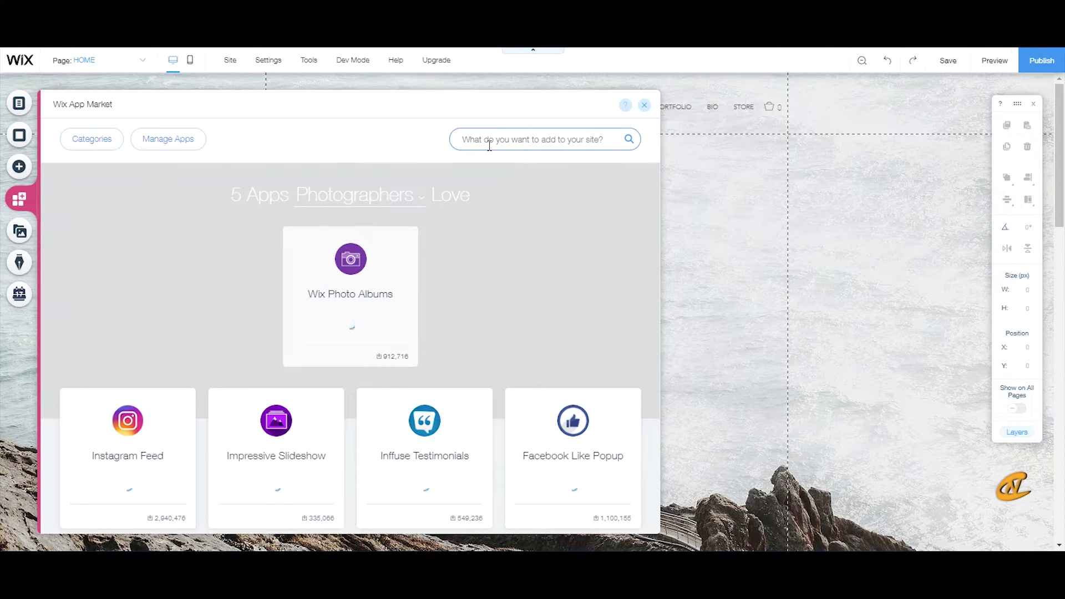
pyautogui.click(485, 144)
pyautogui.write('art store')
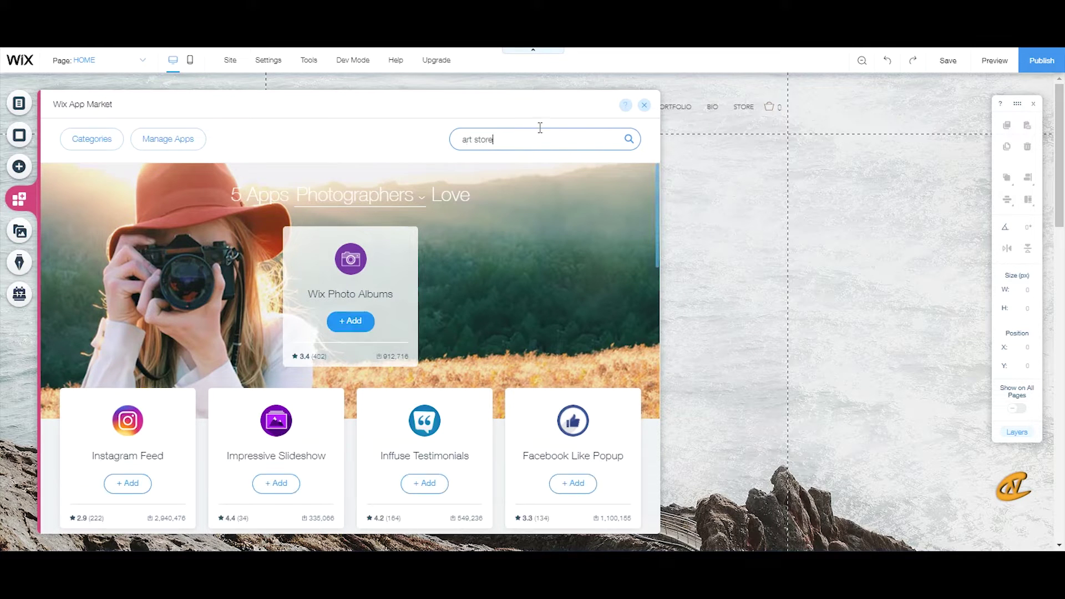
pyautogui.click(629, 139)
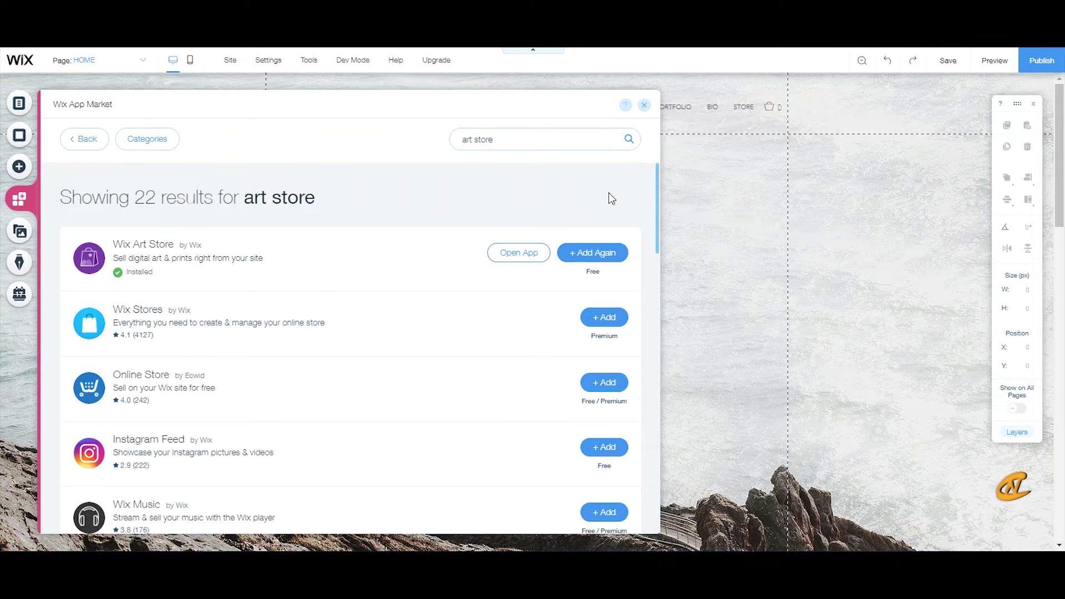
pyautogui.click(578, 254)
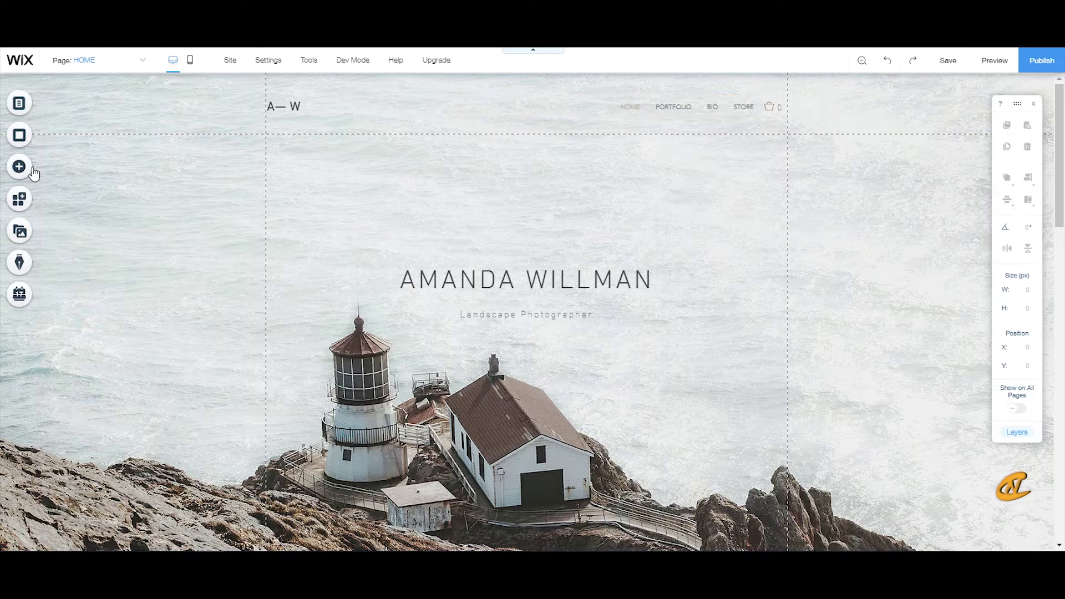
# Switch to the STORE page and save the site with the Wix Art Store gallery selected.
pyautogui.click(98, 71)
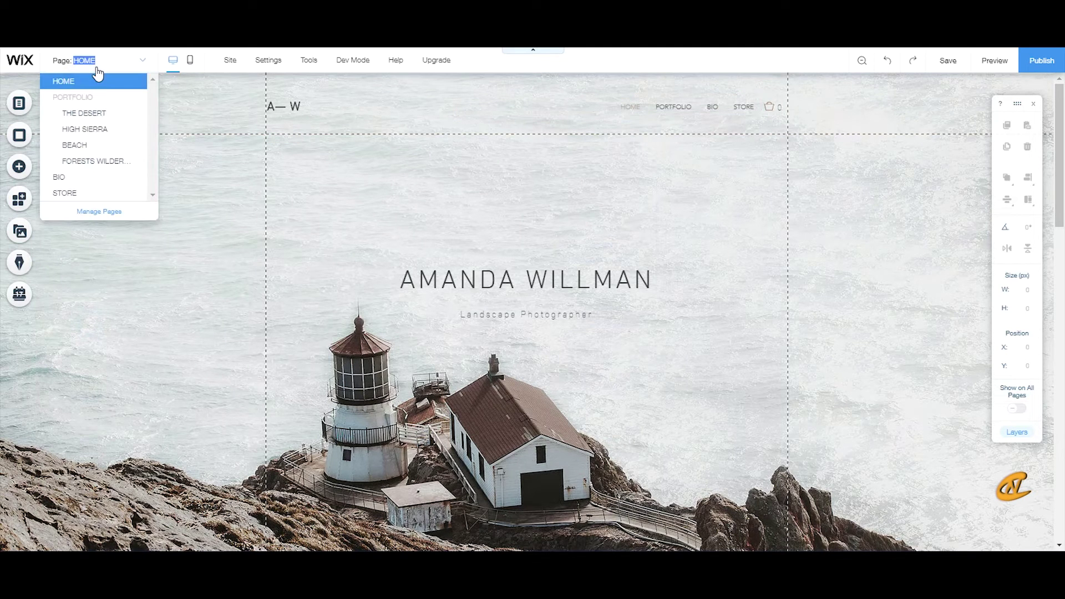
pyautogui.click(89, 193)
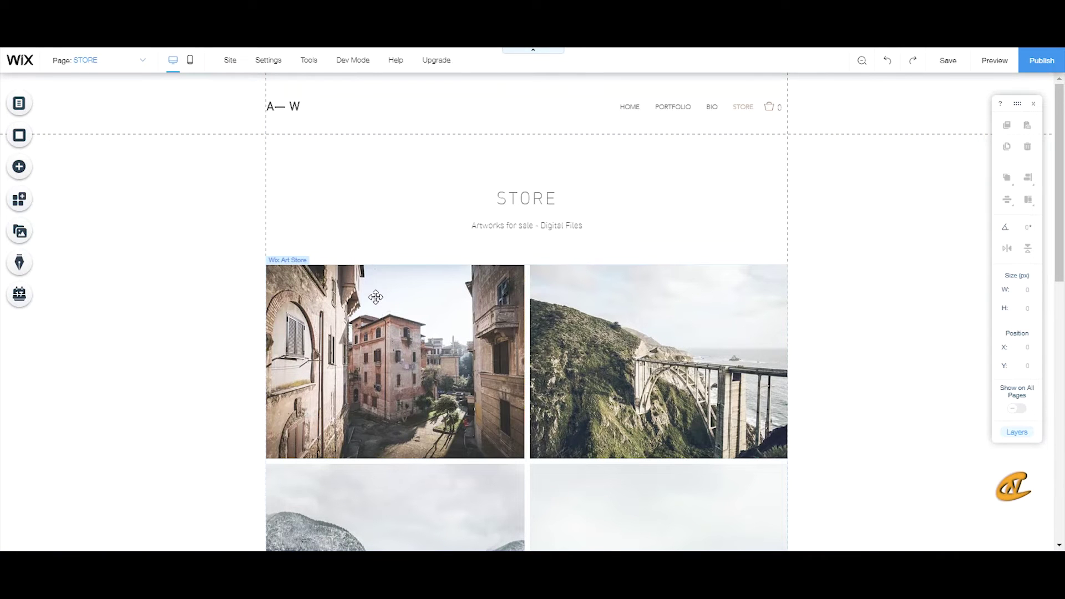
pyautogui.click(443, 302)
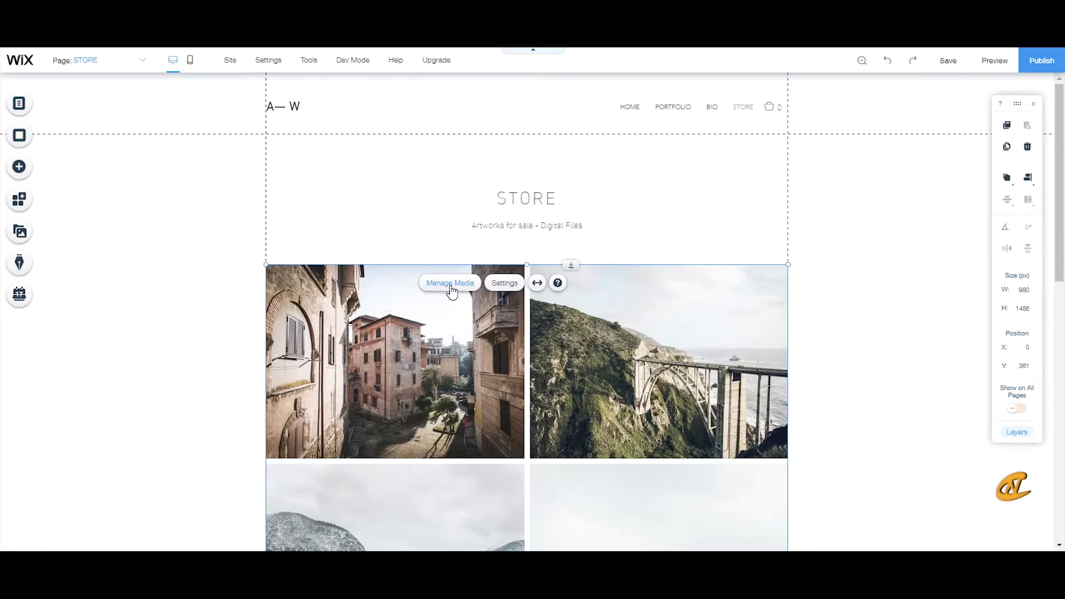
pyautogui.hotkey('ctrl', 's')
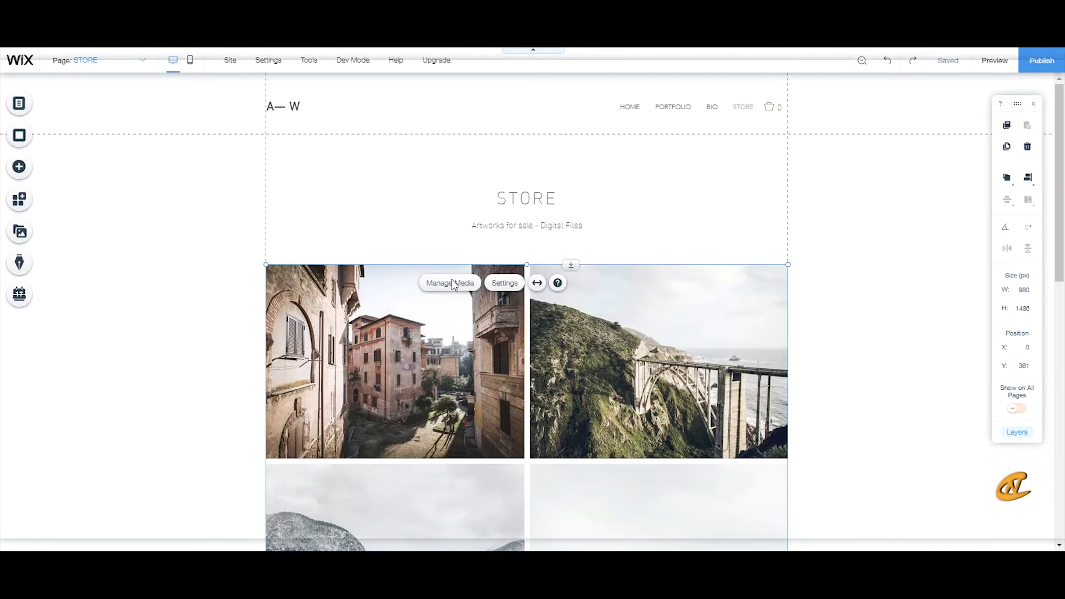
# Open the gallery's media manager and review the media types that can be added and the gallery settings.
pyautogui.click(452, 281)
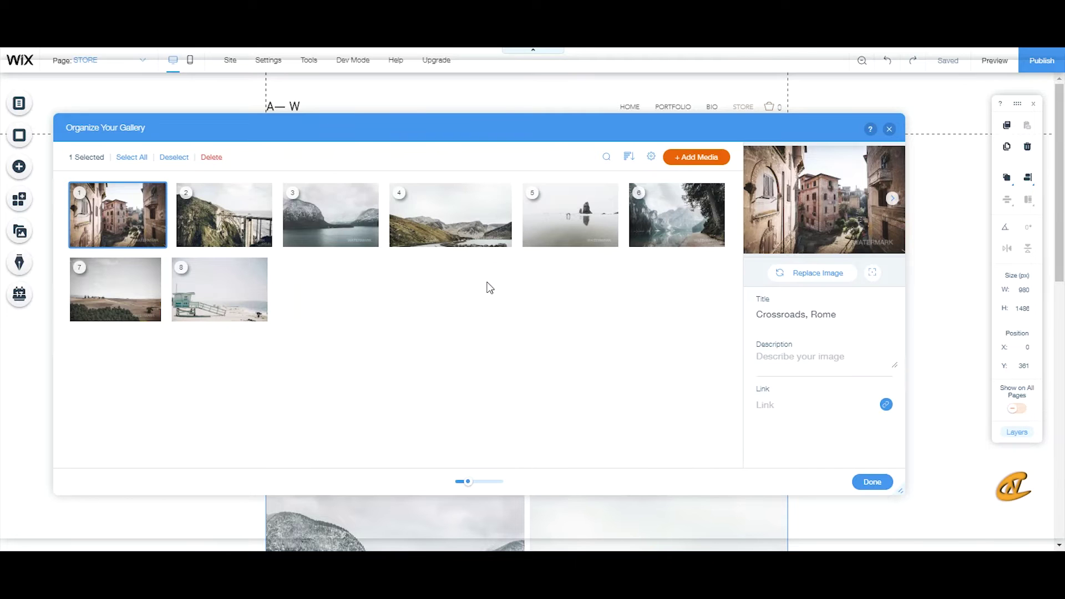
pyautogui.click(686, 159)
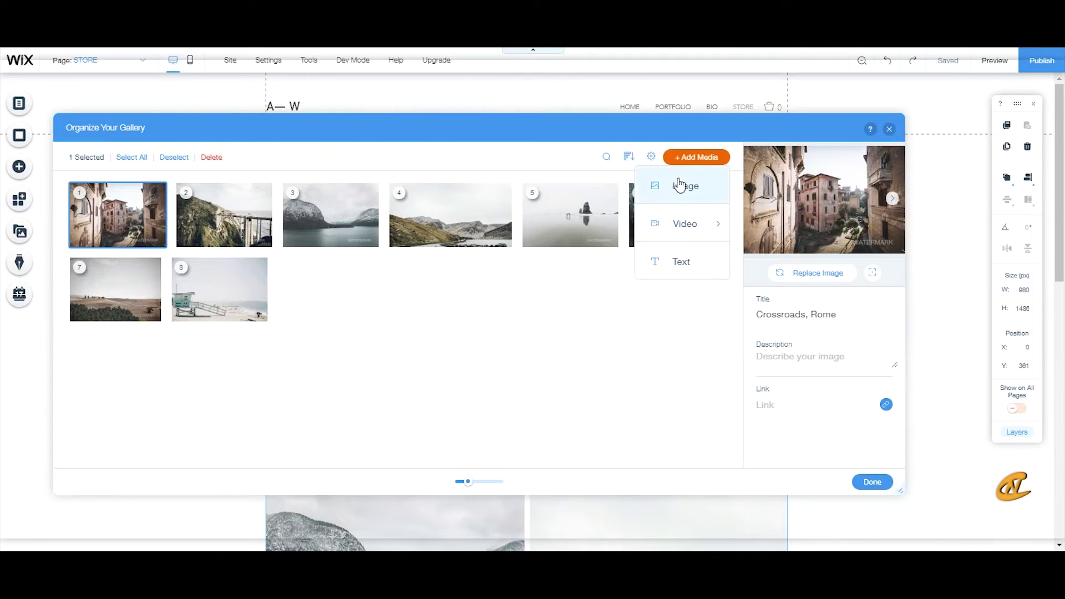
pyautogui.moveTo(671, 227)
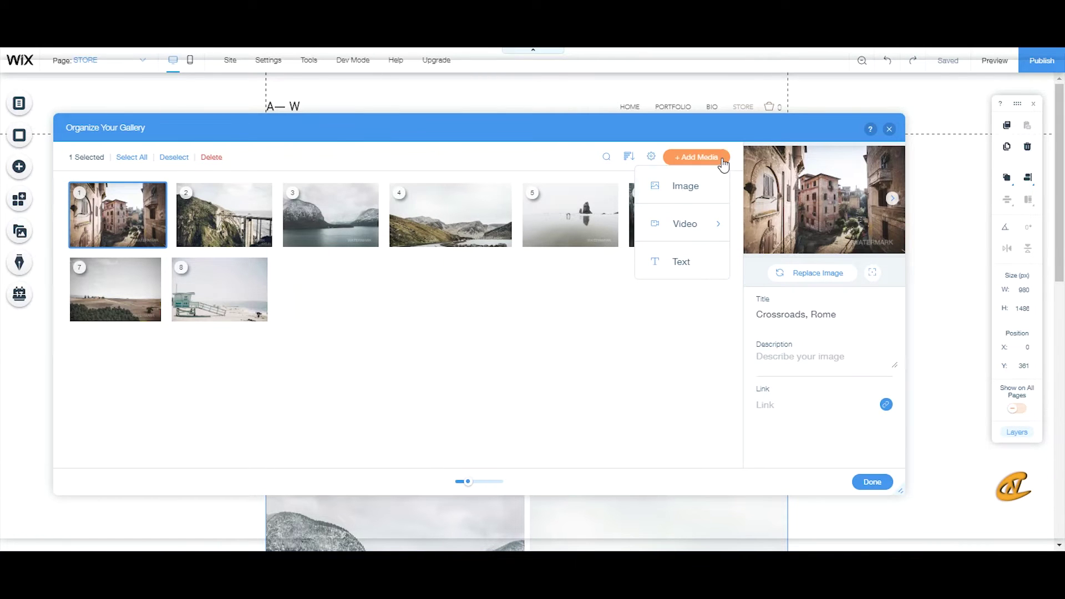
pyautogui.click(650, 158)
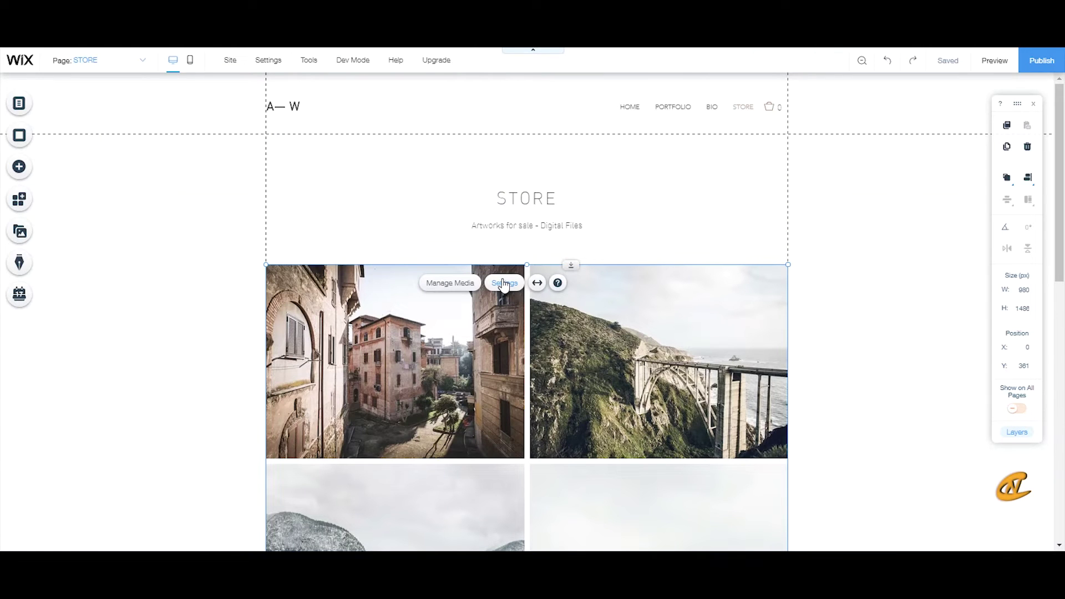
# Start the Wix Art Store setup from the gallery's settings and choose to sell Digital Images.
pyautogui.click(503, 284)
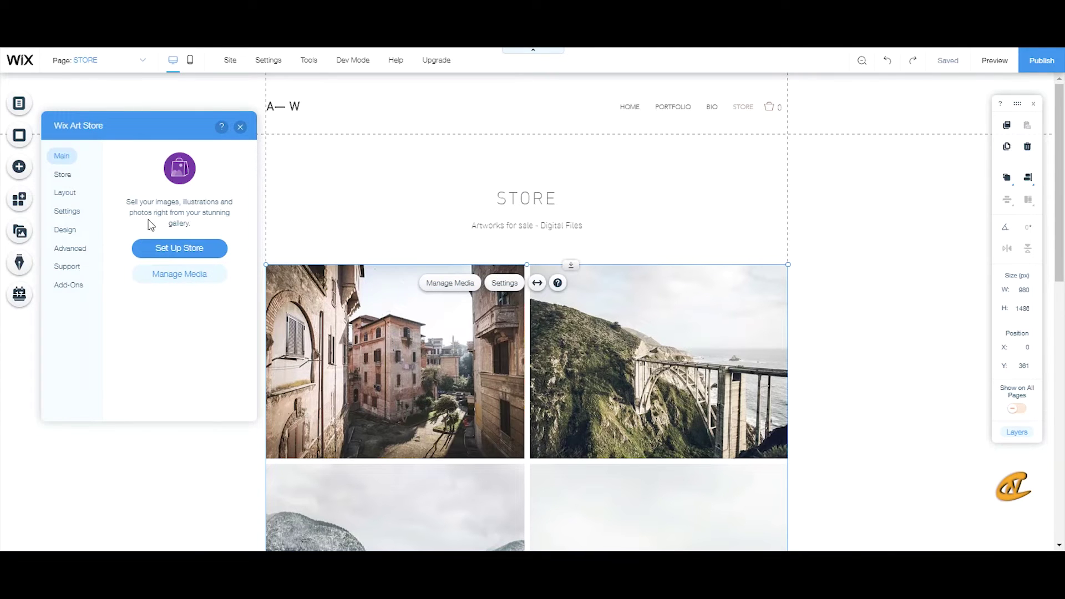
pyautogui.click(69, 176)
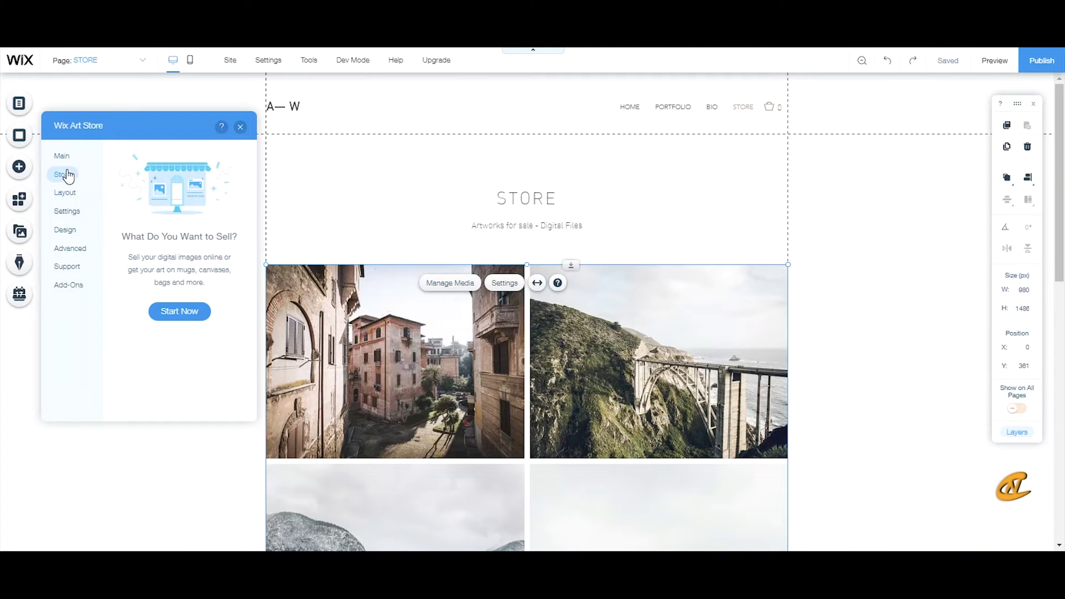
pyautogui.click(169, 312)
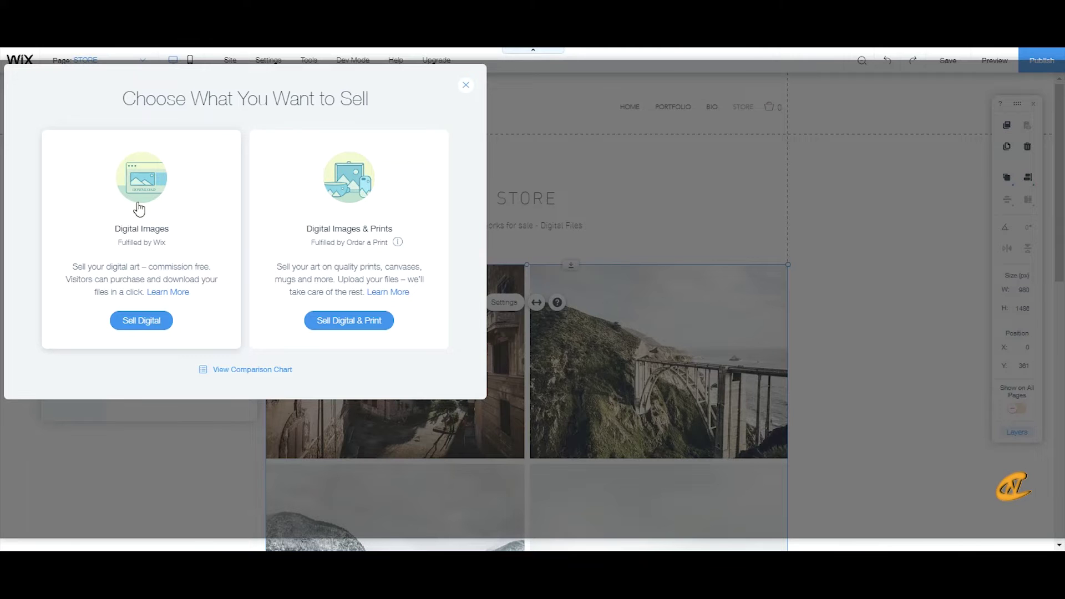
pyautogui.click(133, 160)
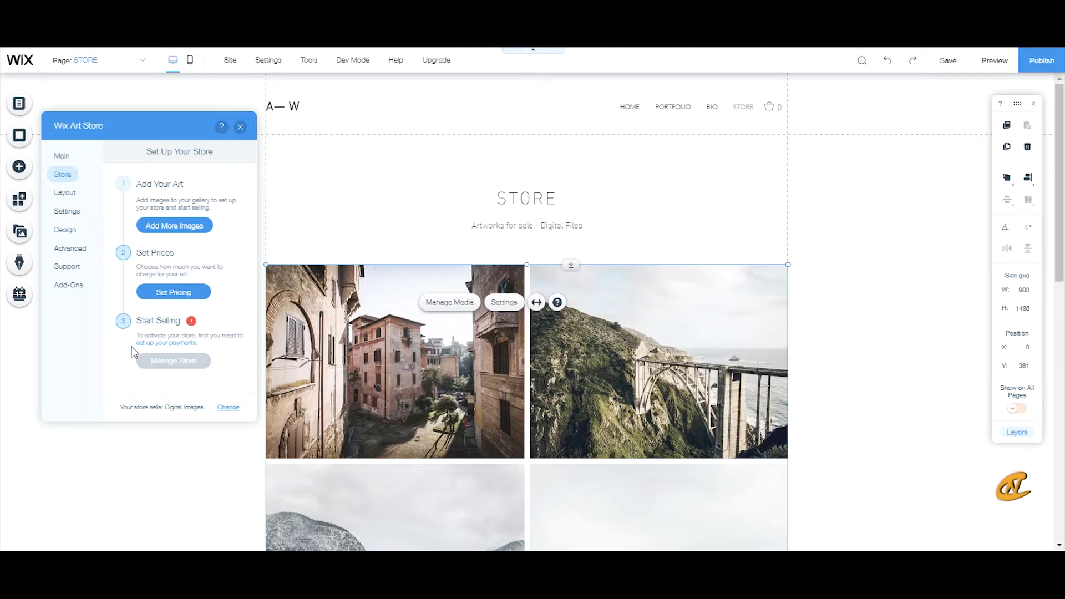
# Disable the Commercial Use license in the store's pricing, uncheck its Web Ready and Original File prices, and save.
pyautogui.moveTo(204, 380)
pyautogui.click(164, 297)
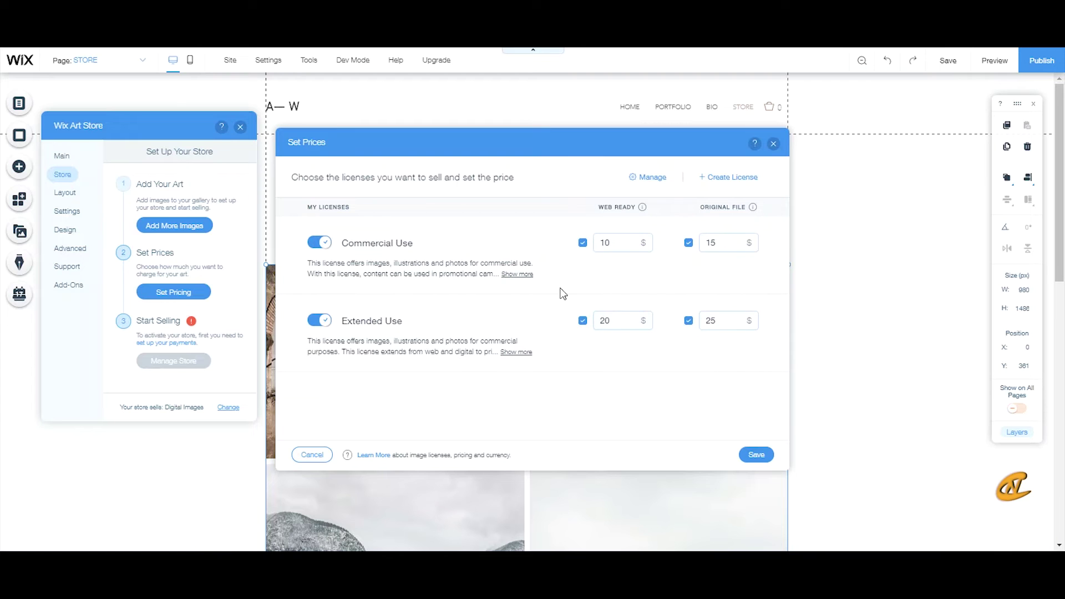
pyautogui.click(319, 244)
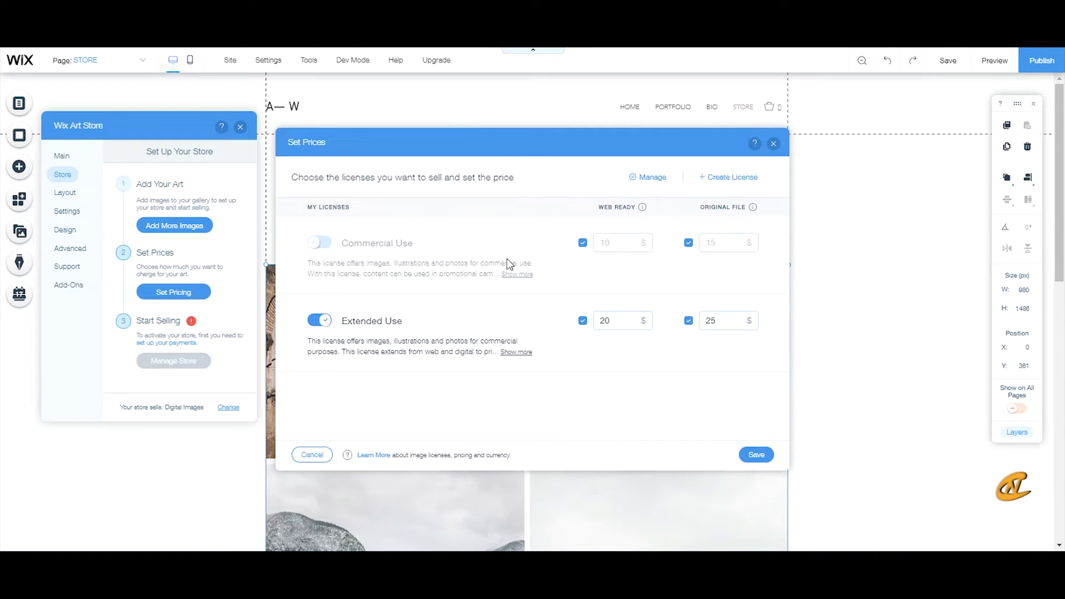
pyautogui.click(582, 243)
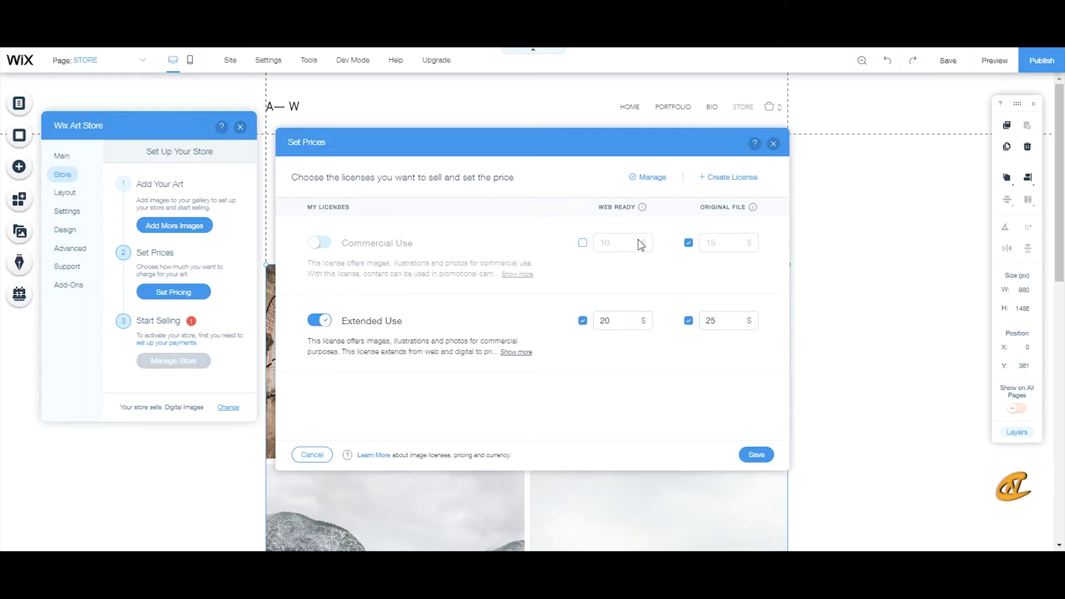
pyautogui.click(689, 244)
pyautogui.click(311, 455)
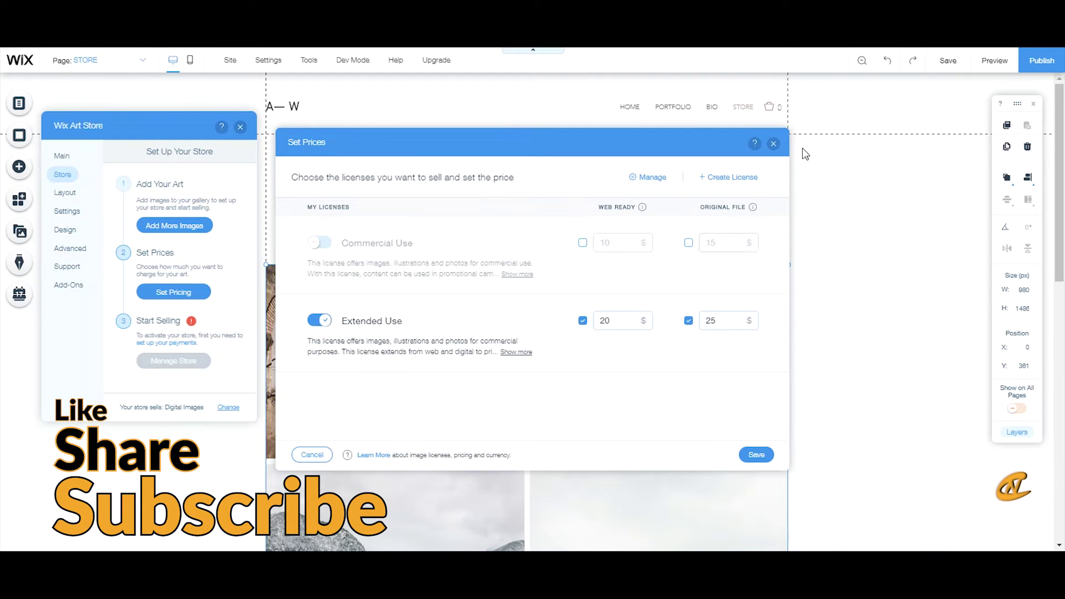
pyautogui.click(756, 455)
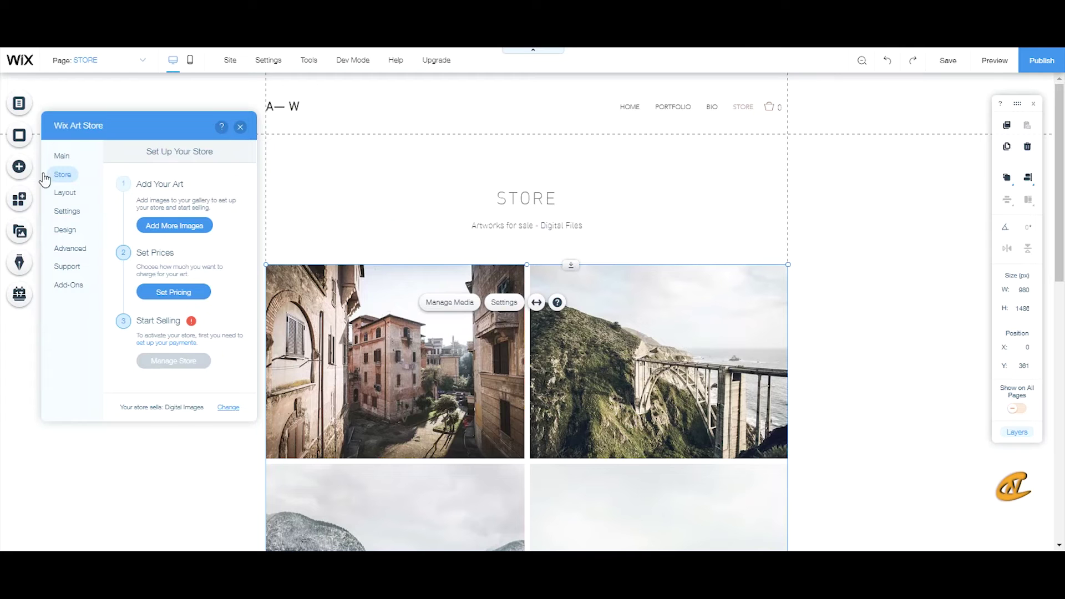
# Review the layout options available for the art store gallery, from Collage to Magic.
pyautogui.click(65, 193)
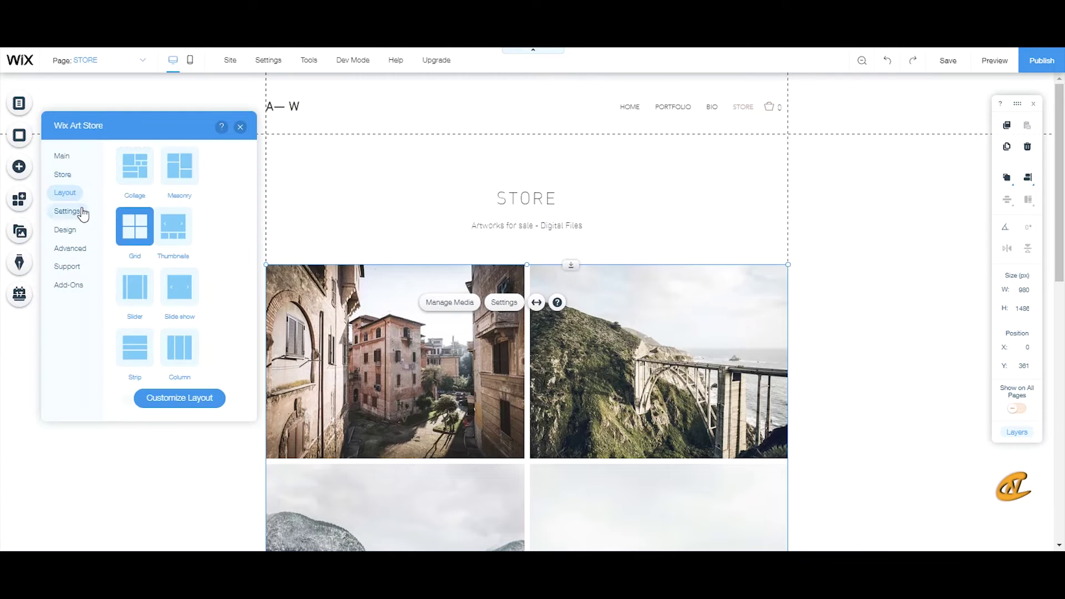
pyautogui.scroll(-3, 216, 237)
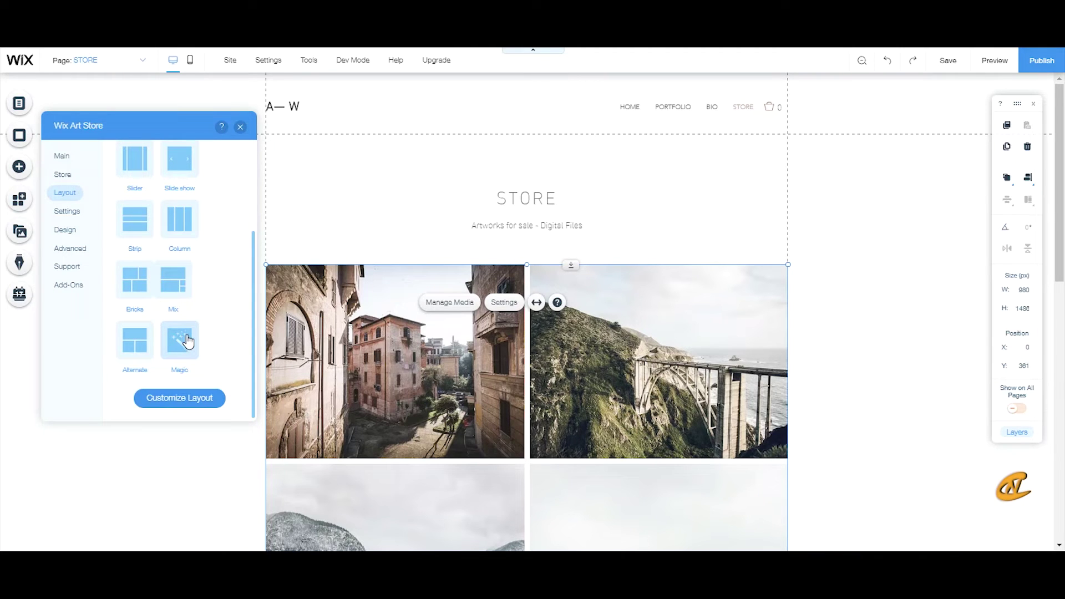
pyautogui.scroll(3, 187, 341)
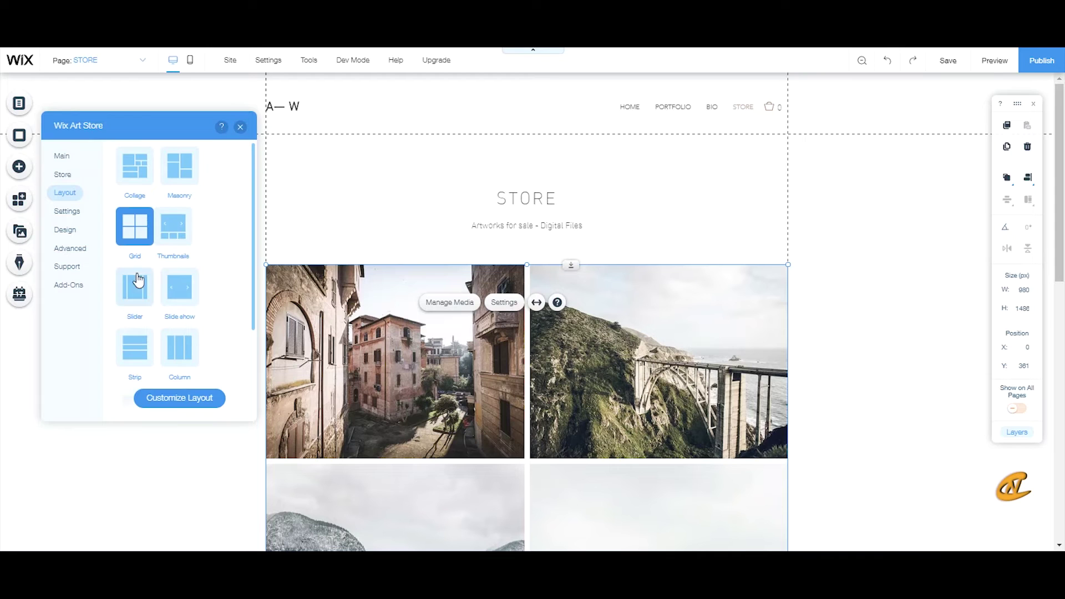
pyautogui.scroll(-3, 178, 214)
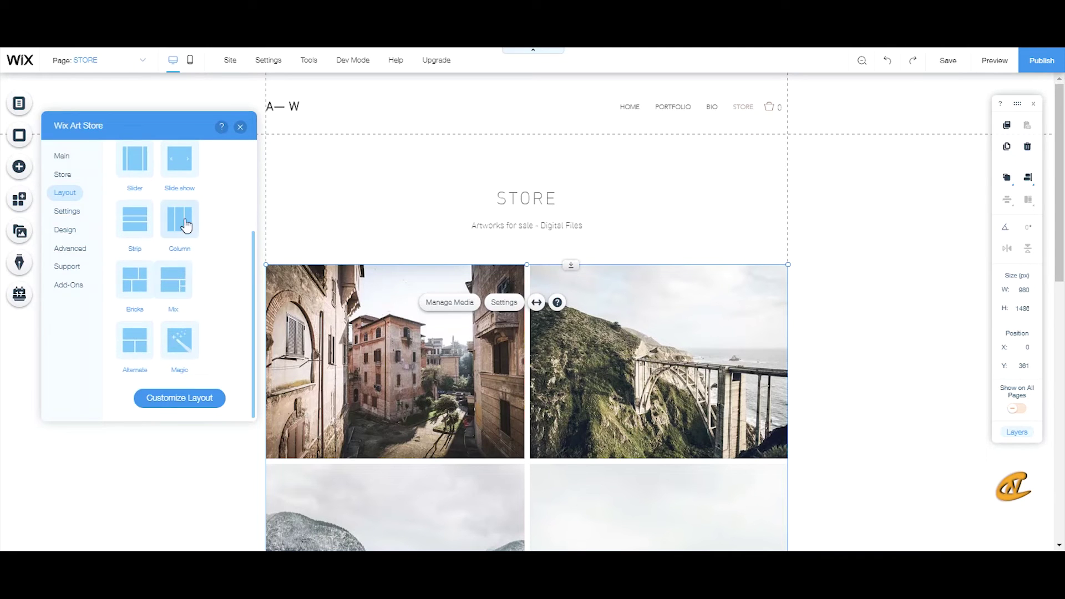
pyautogui.scroll(2, 186, 226)
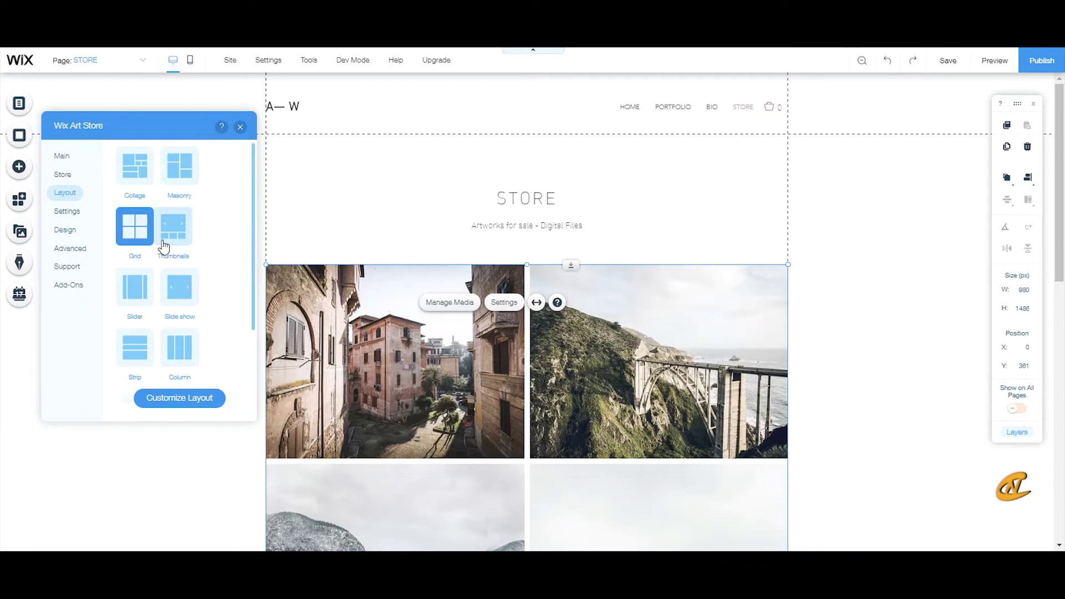
pyautogui.scroll(-3, 206, 309)
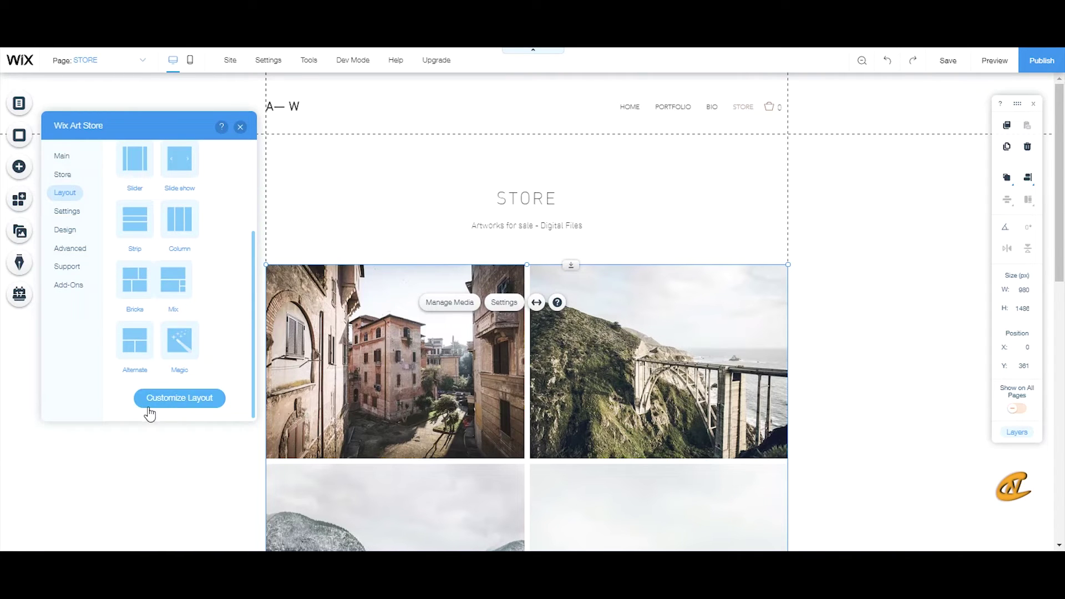
# Customize the gallery layout by setting the info and button position to On image, and preview the hover display.
pyautogui.click(187, 402)
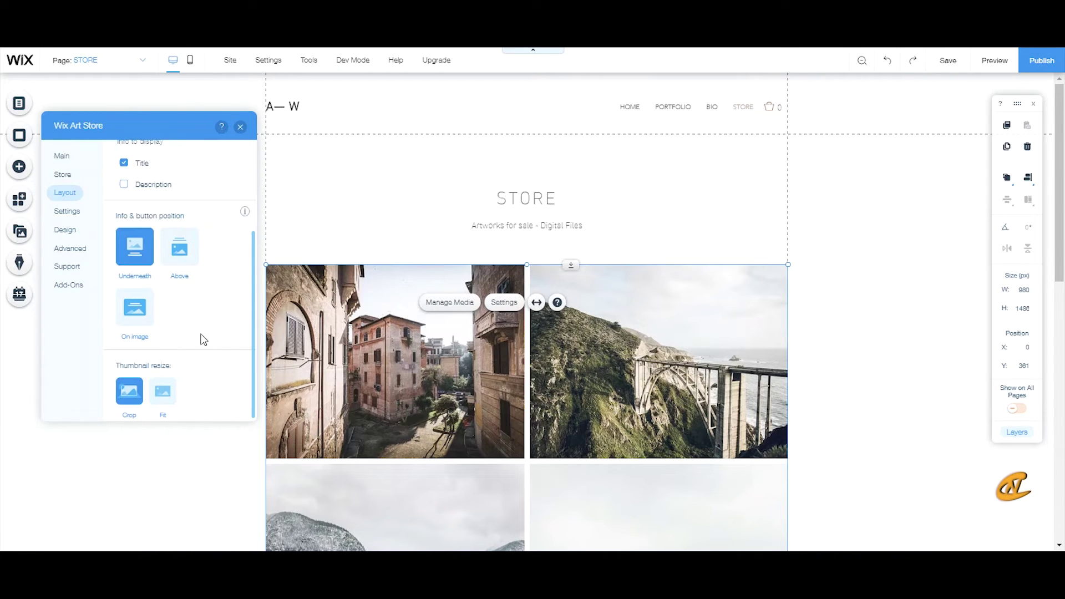
pyautogui.scroll(3, 201, 335)
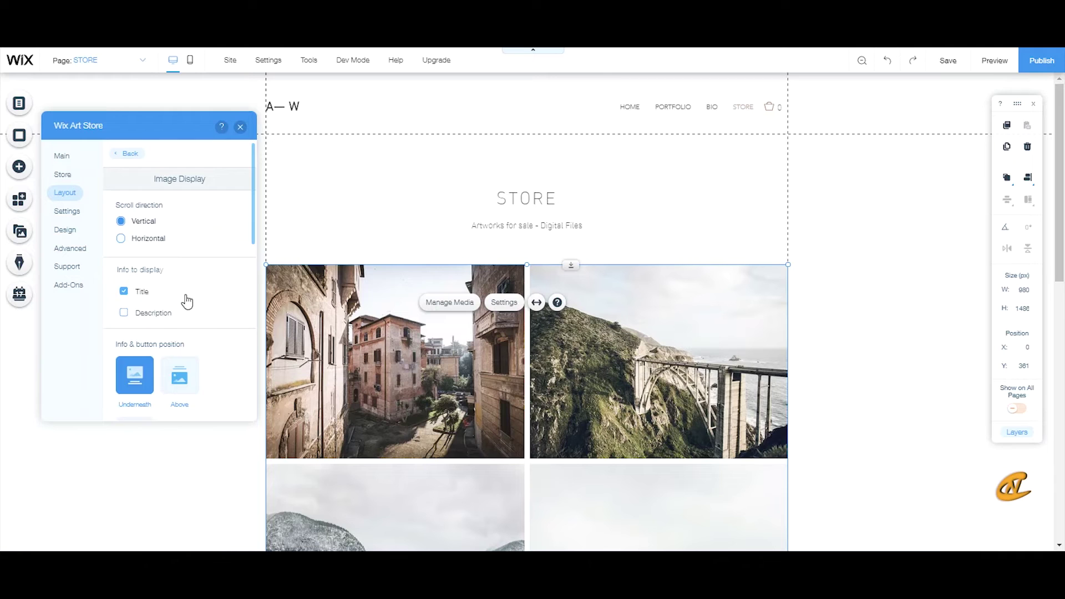
pyautogui.scroll(-1, 186, 302)
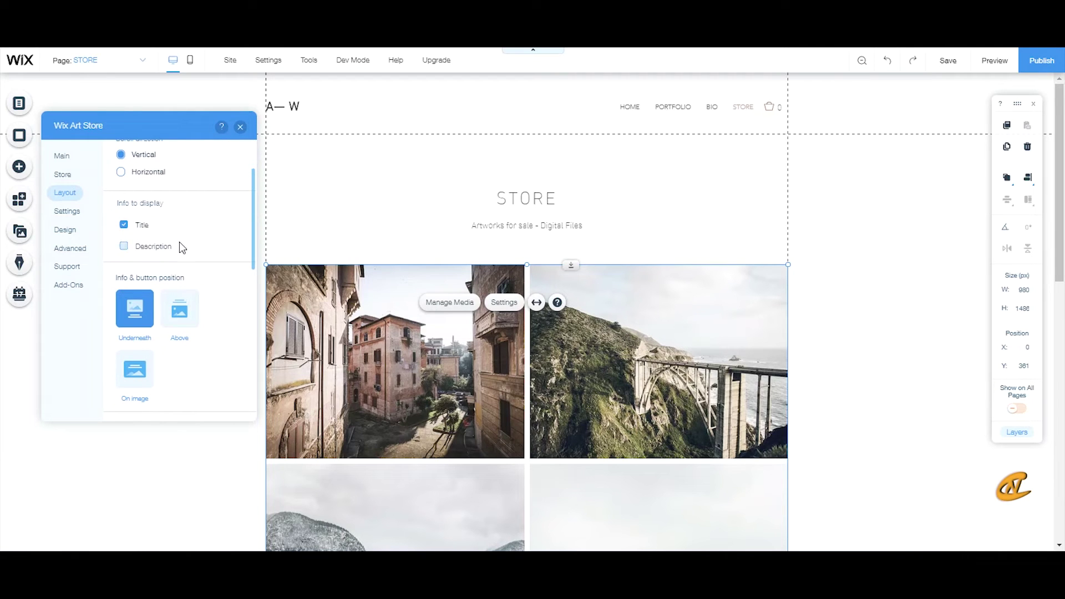
pyautogui.scroll(-1, 179, 243)
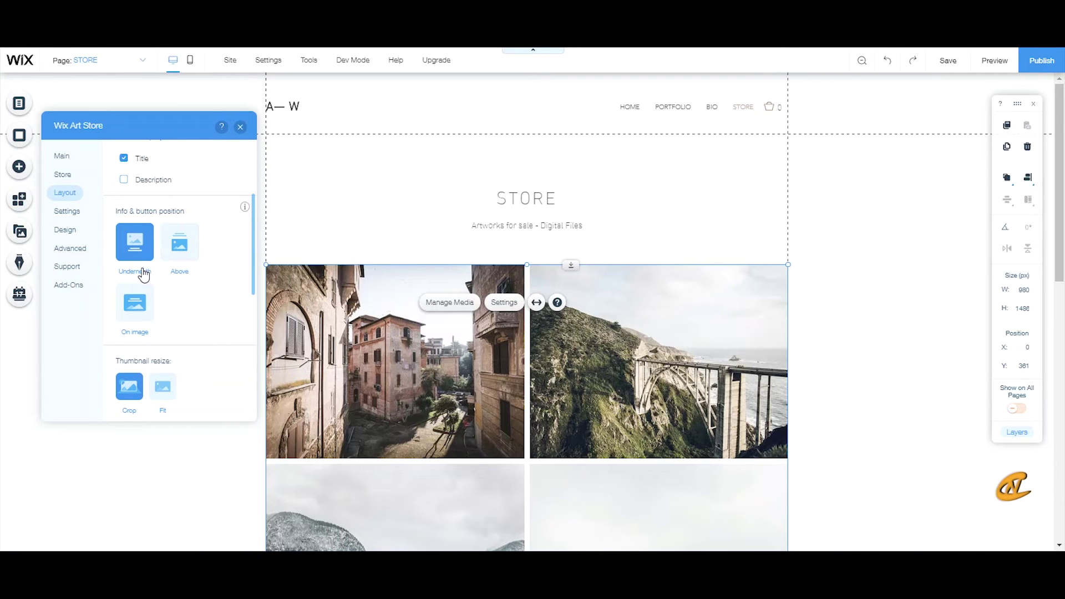
pyautogui.click(143, 308)
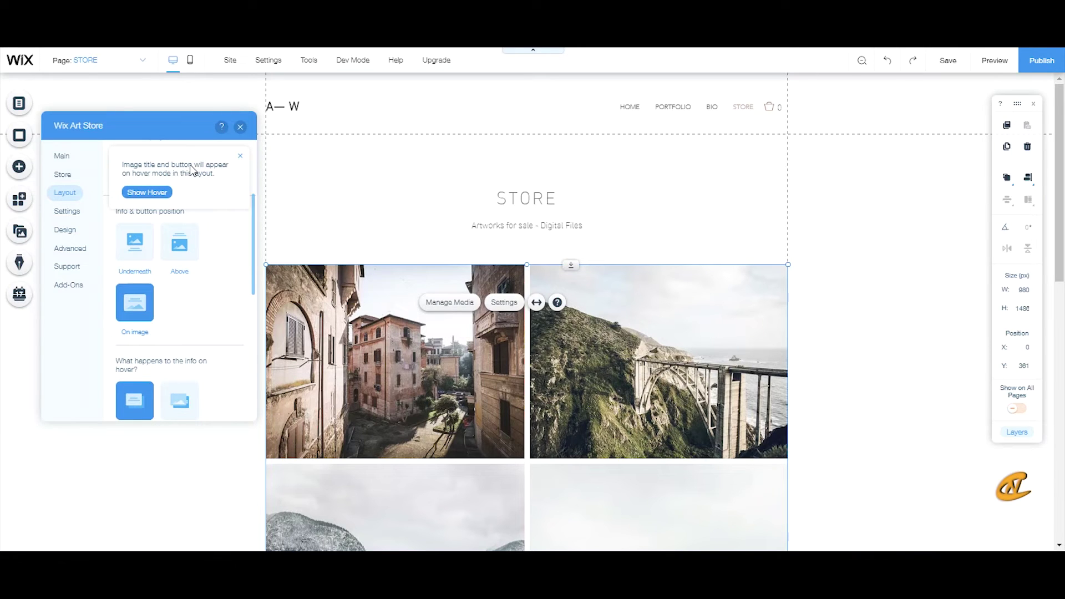
pyautogui.click(137, 193)
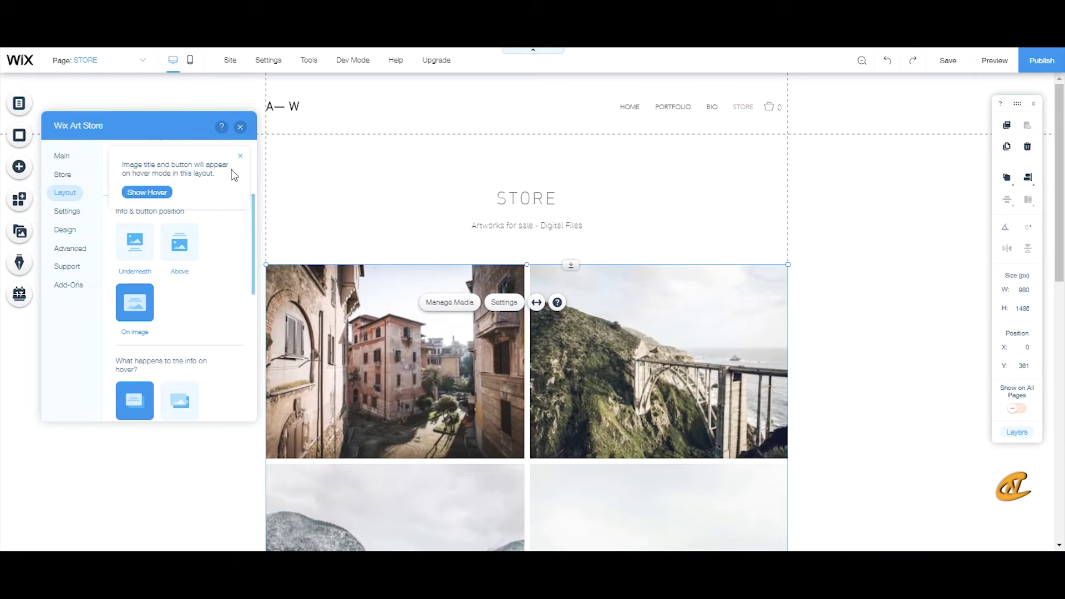
pyautogui.click(240, 157)
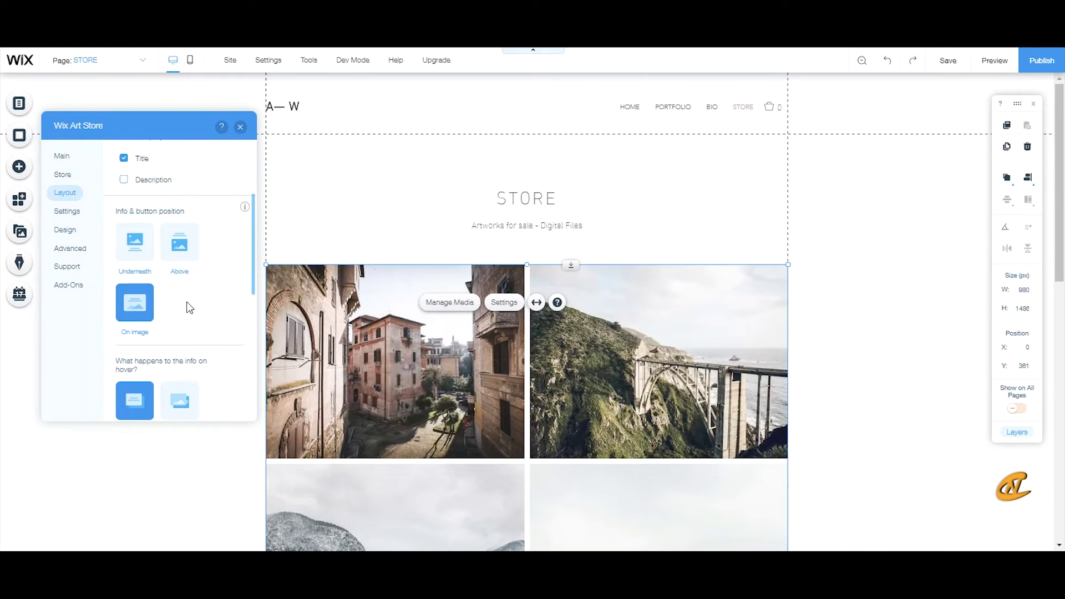
pyautogui.scroll(-4, 190, 299)
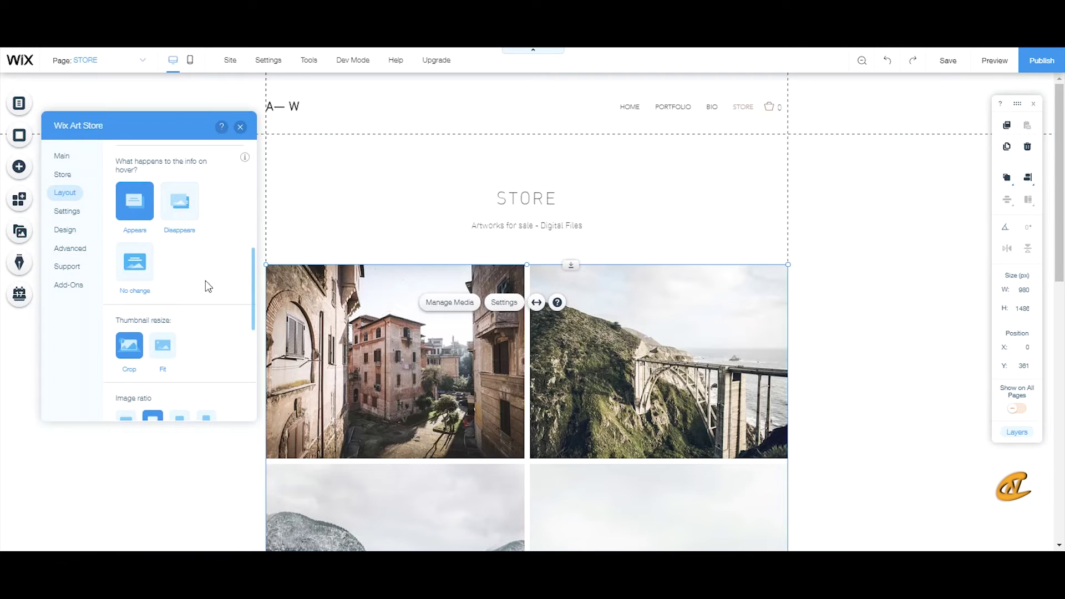
# Set the gallery's image ratio to 16:9 and review the items-per-row, spacing and Load More options.
pyautogui.scroll(-3, 177, 303)
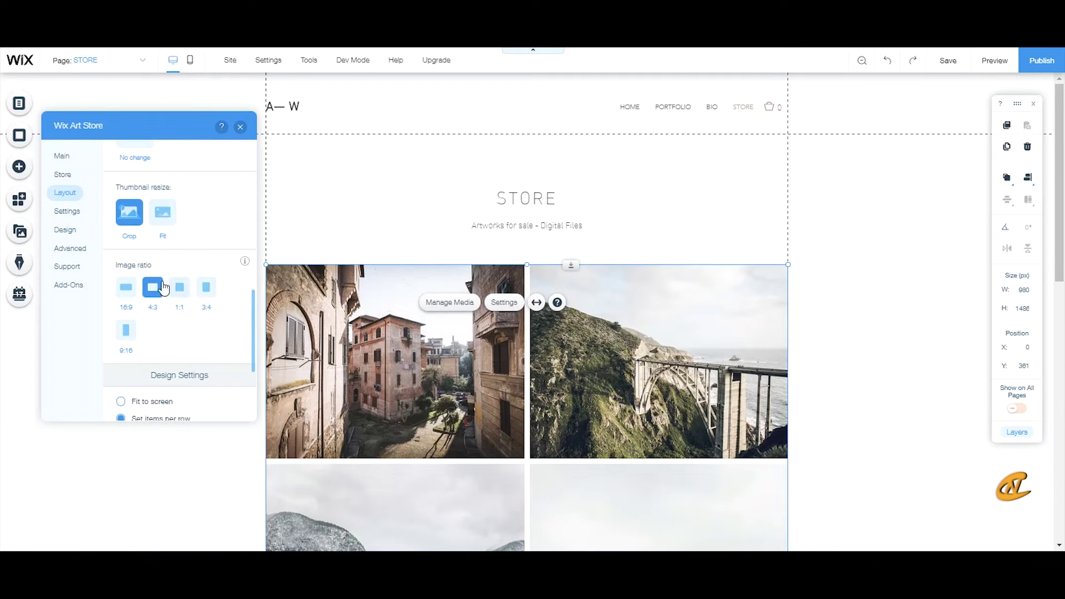
pyautogui.scroll(-1, 164, 321)
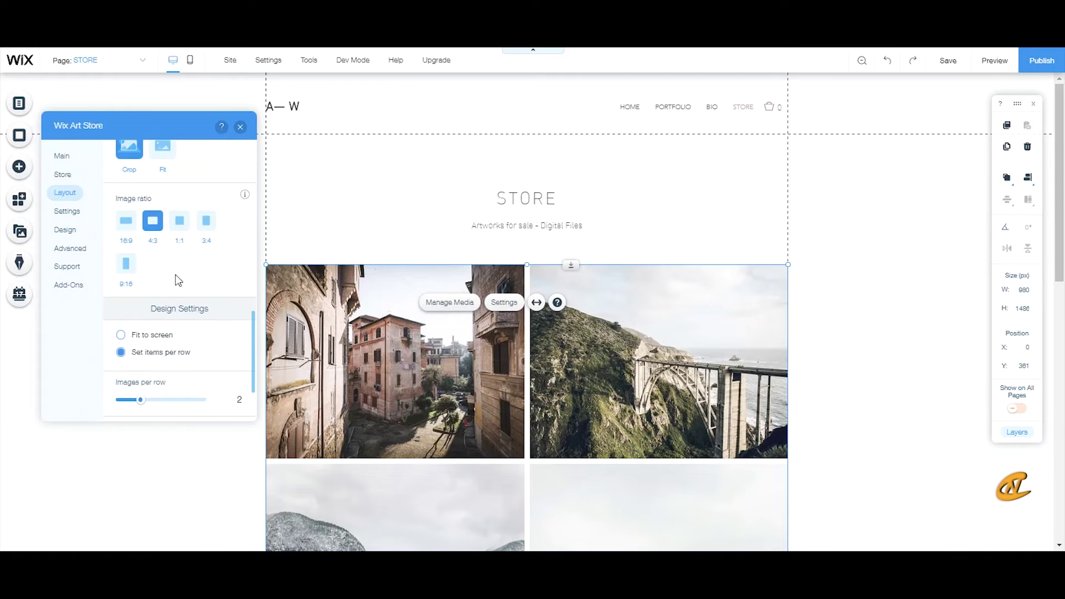
pyautogui.click(125, 223)
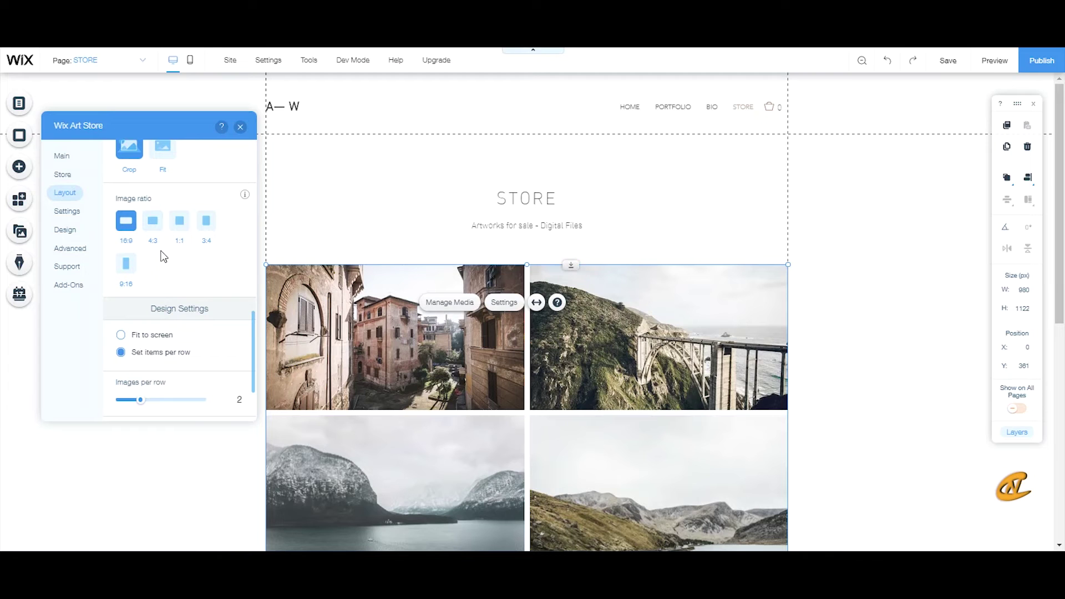
pyautogui.scroll(-2, 164, 256)
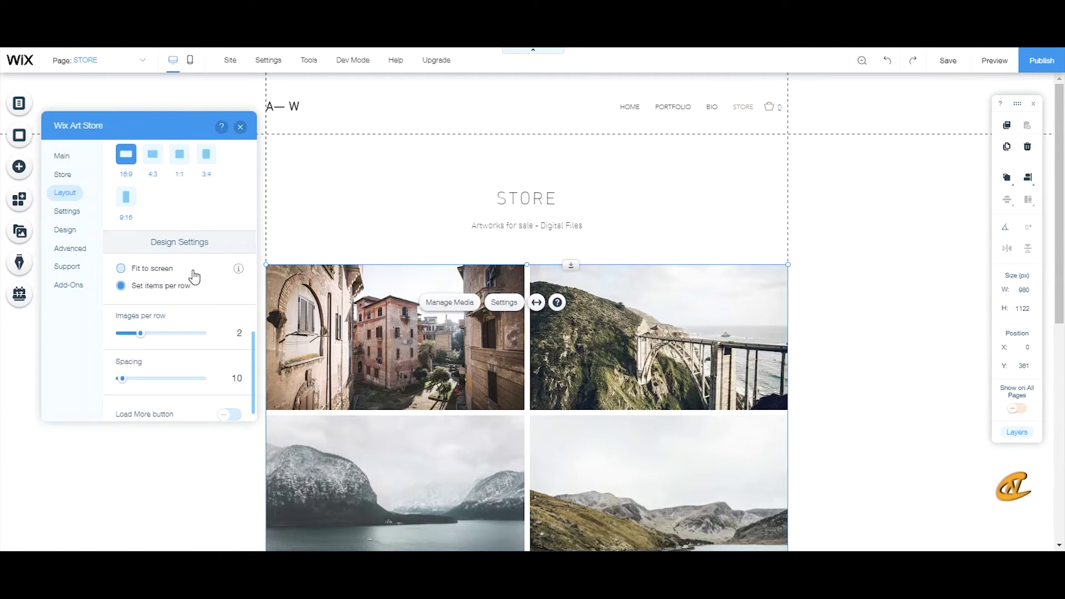
pyautogui.scroll(-1, 209, 281)
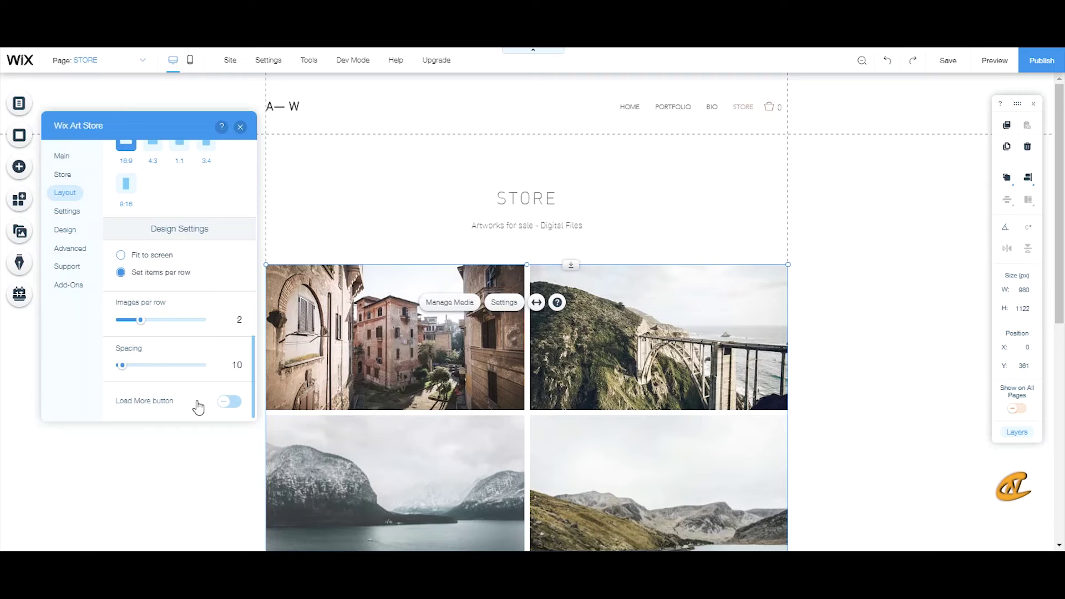
# Enable the watermark on the gallery images and accept its opacity, size and position settings.
pyautogui.click(75, 216)
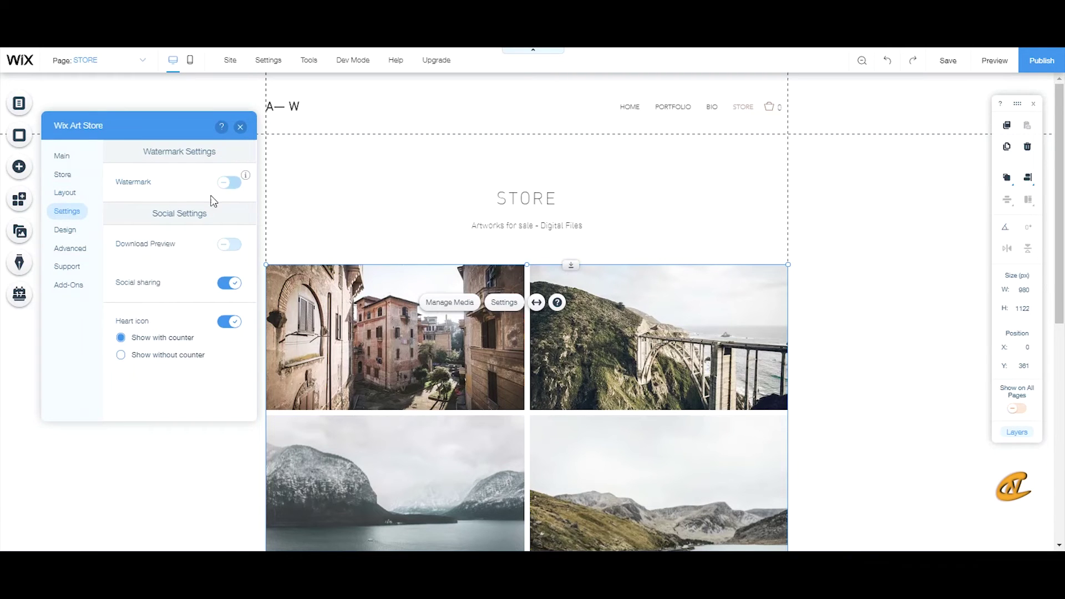
pyautogui.click(228, 186)
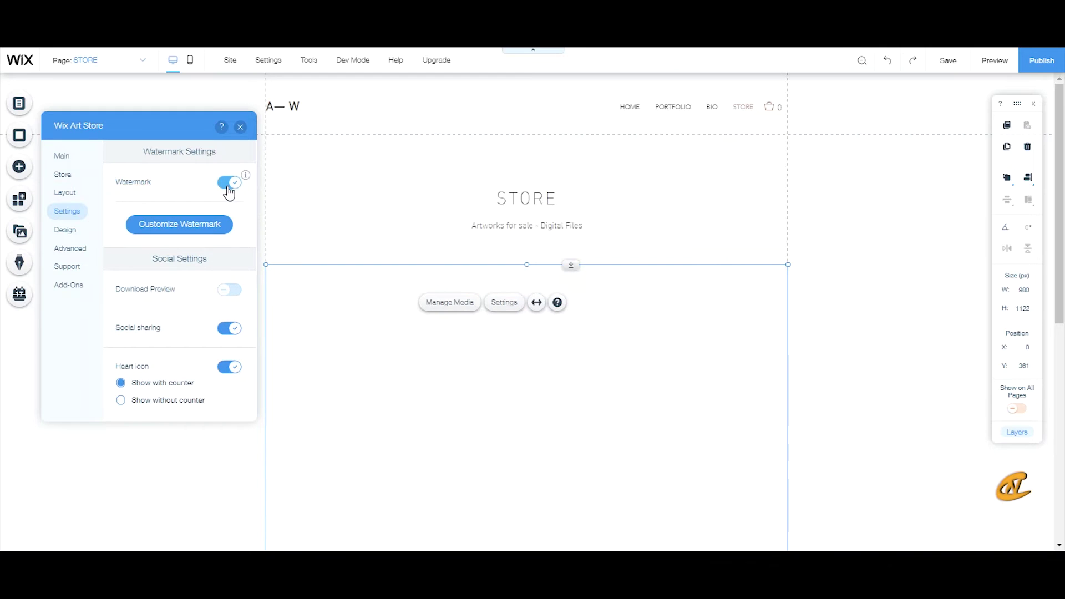
pyautogui.click(170, 225)
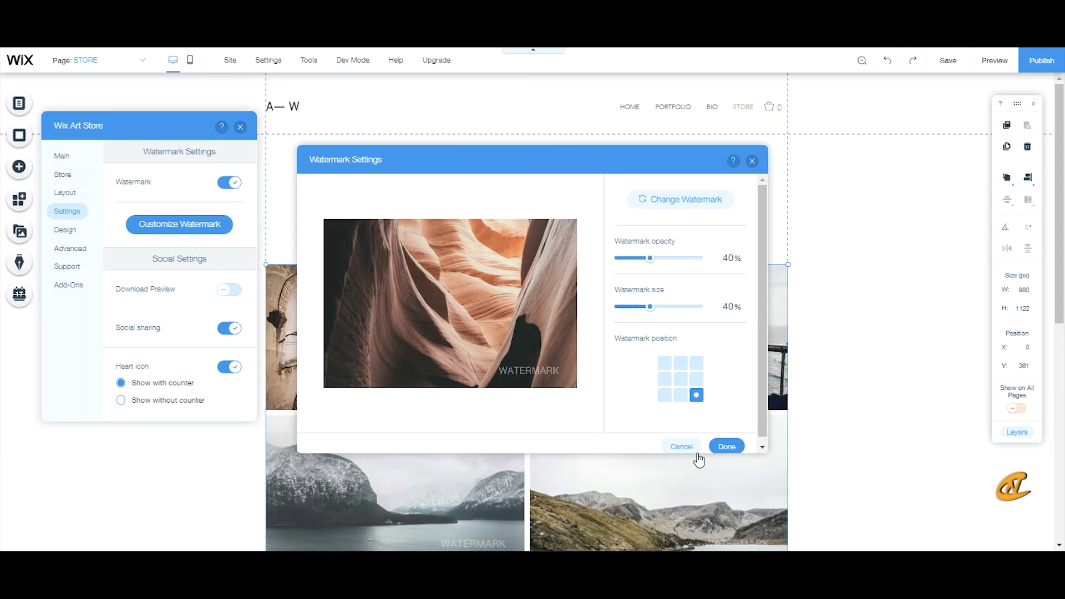
pyautogui.click(727, 447)
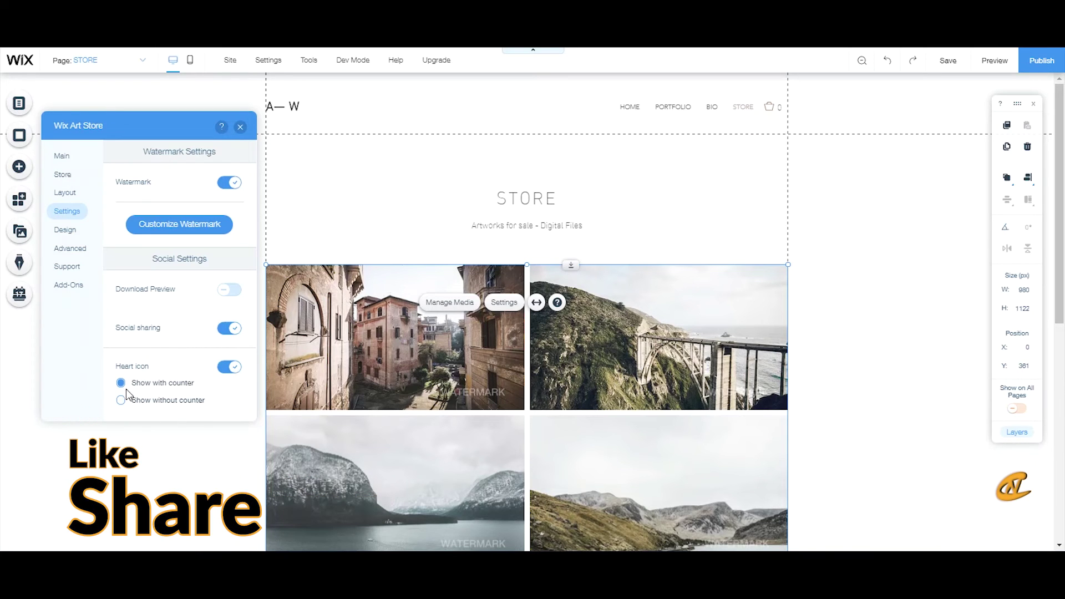
# Review the scroll animation effects available in the art store gallery's design settings.
pyautogui.click(58, 233)
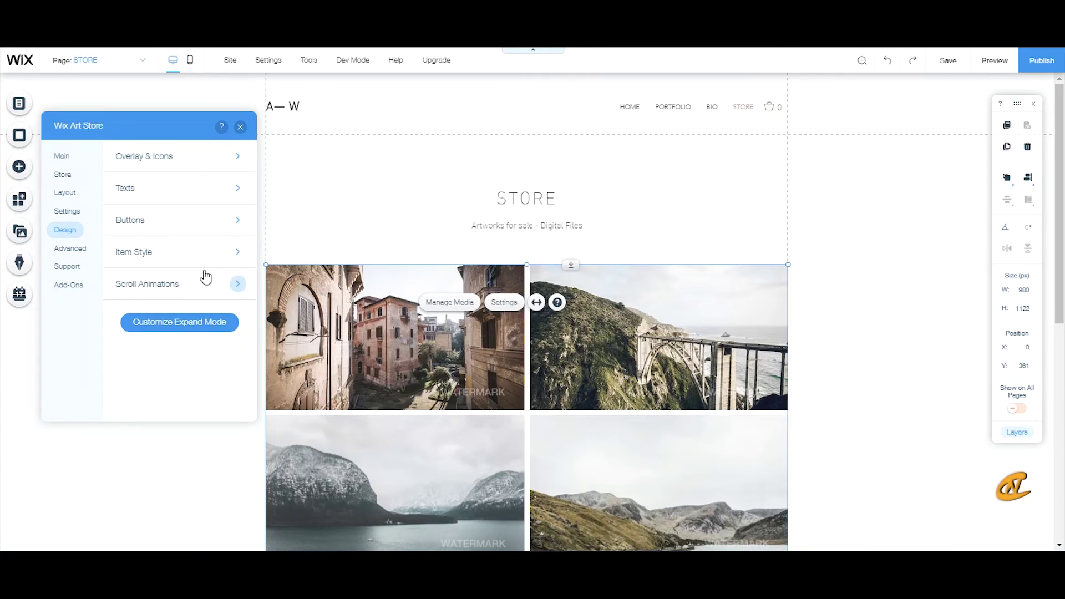
pyautogui.click(164, 291)
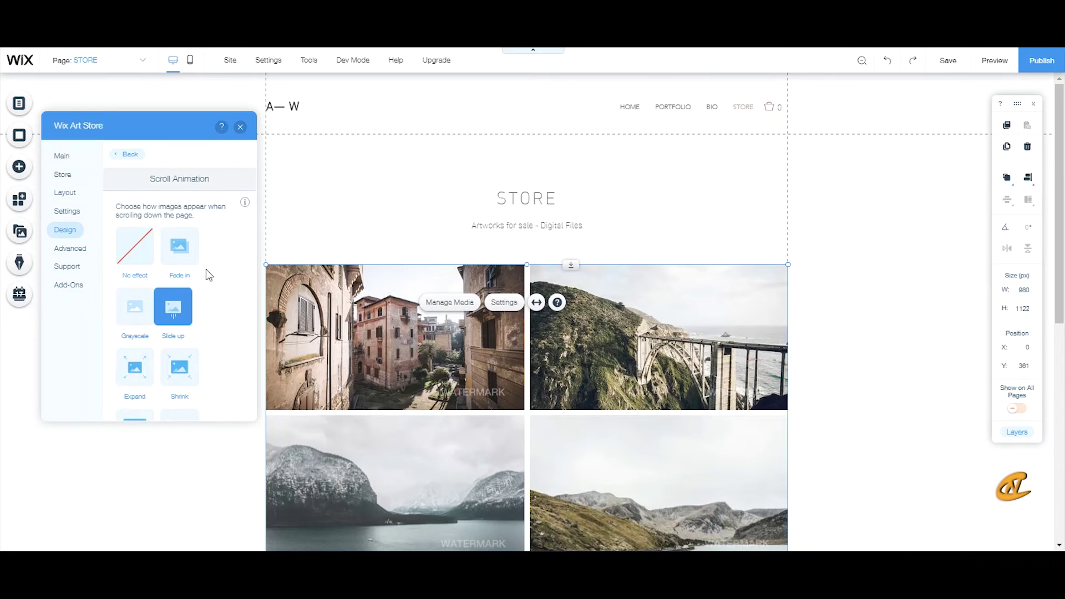
pyautogui.scroll(-2, 200, 269)
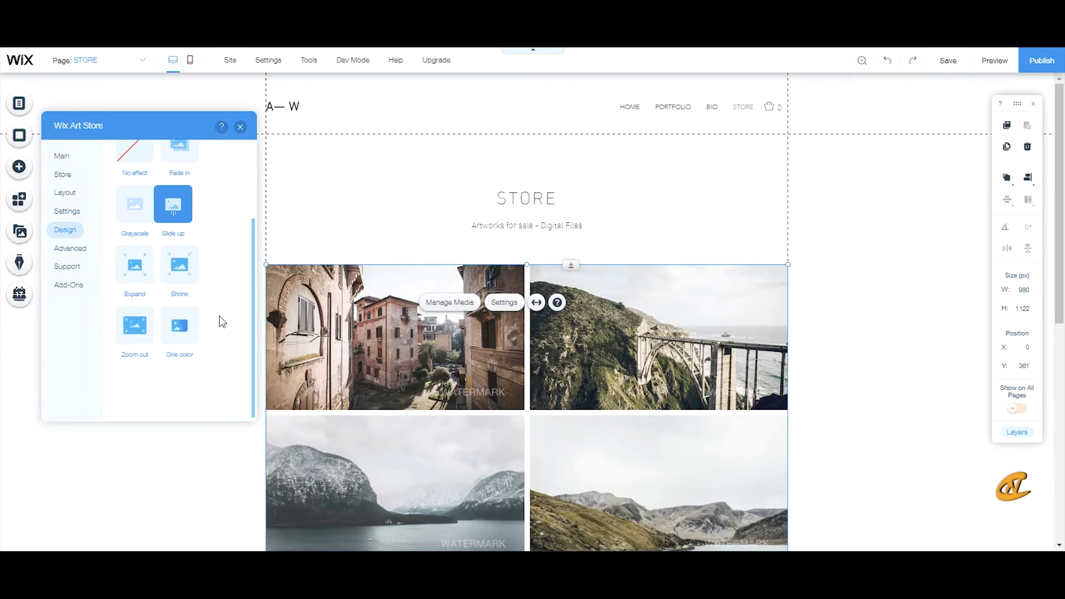
pyautogui.scroll(2, 219, 318)
pyautogui.click(128, 155)
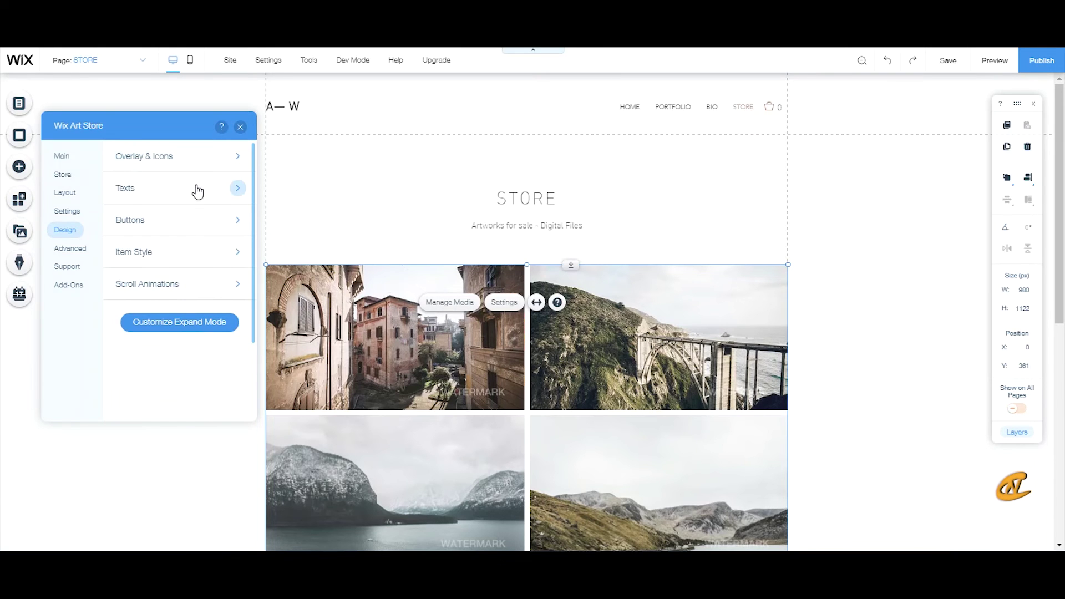
# Set the gallery items' corner radius to 900 px and turn on their shadow.
pyautogui.click(143, 253)
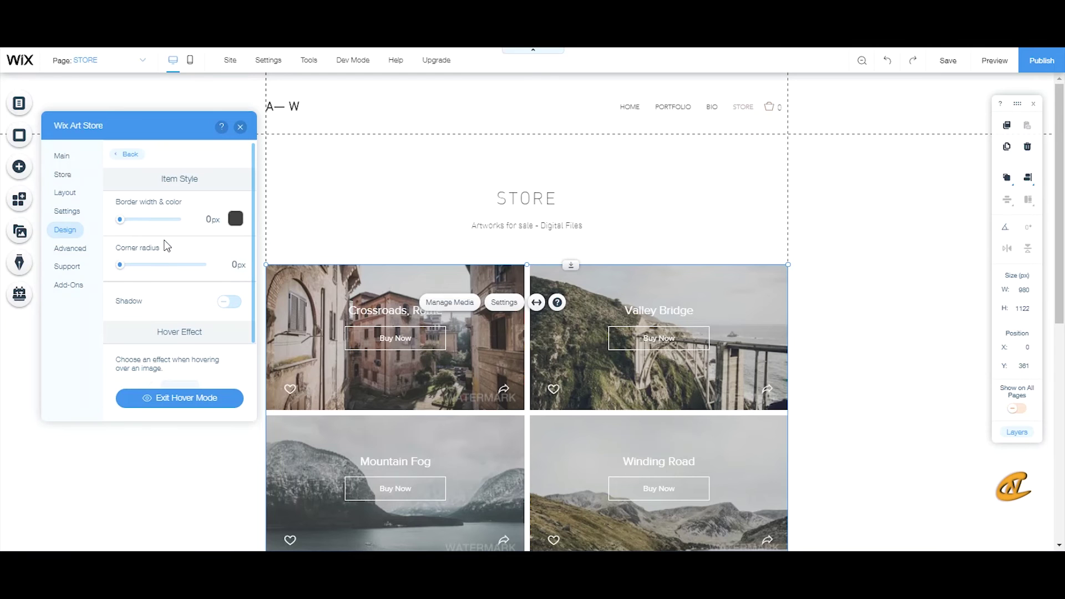
pyautogui.moveTo(120, 265); pyautogui.dragTo(222, 267)
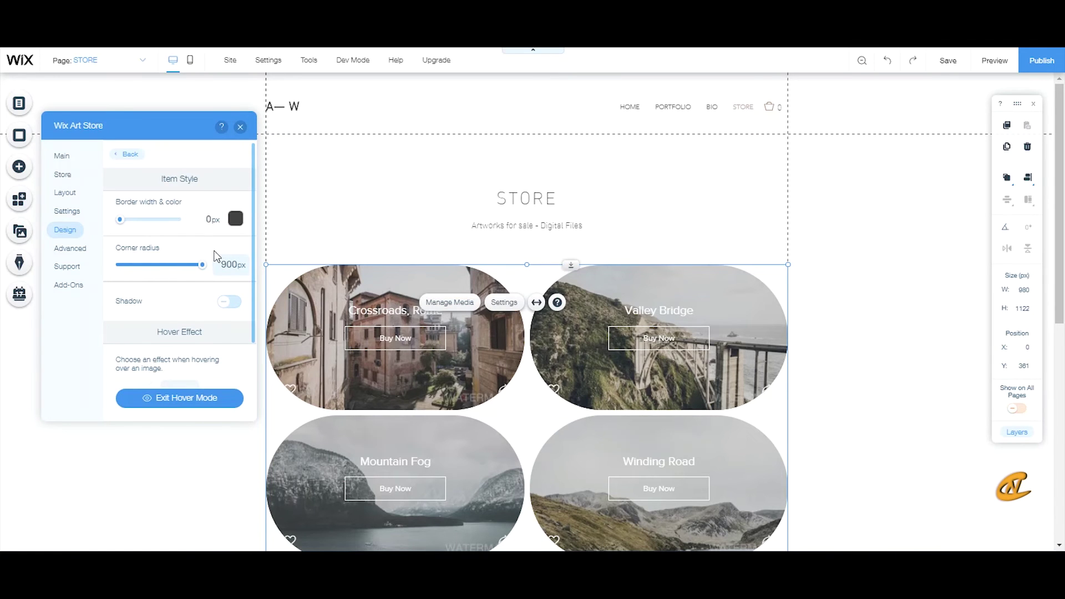
pyautogui.click(227, 303)
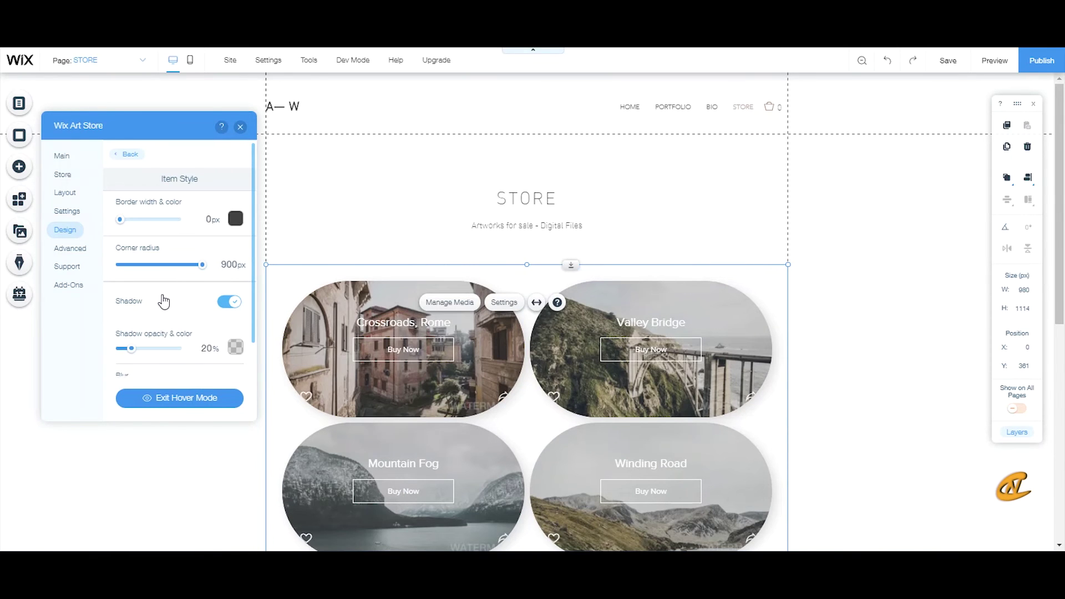
# Try the Shrink and Darken hover effects on the gallery images and set the effect to Color in.
pyautogui.scroll(-1, 169, 269)
pyautogui.scroll(-1, 169, 269)
pyautogui.scroll(-3, 167, 293)
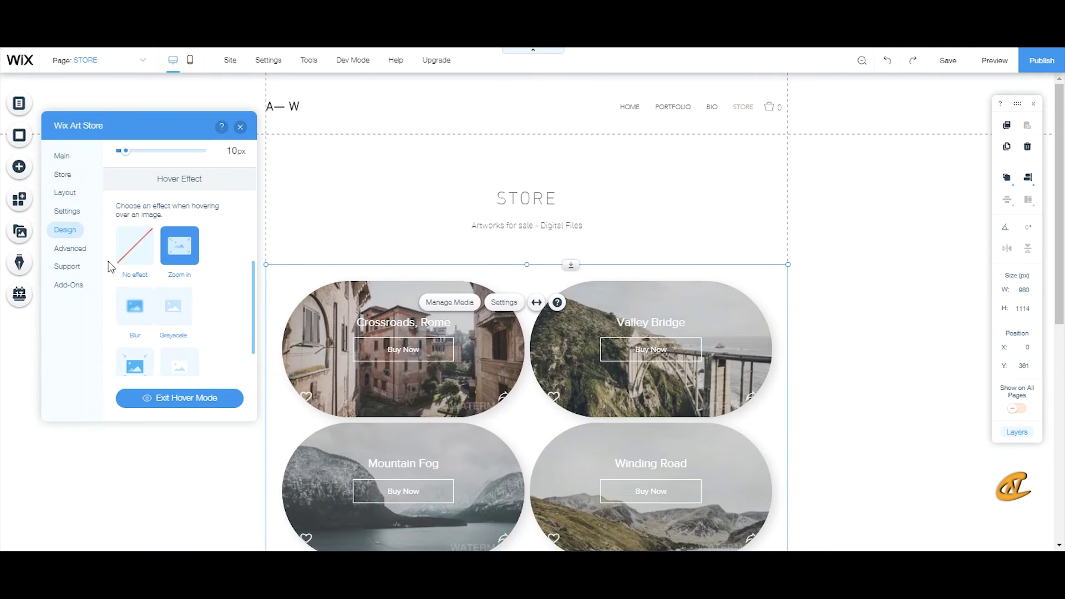
pyautogui.scroll(-1, 161, 284)
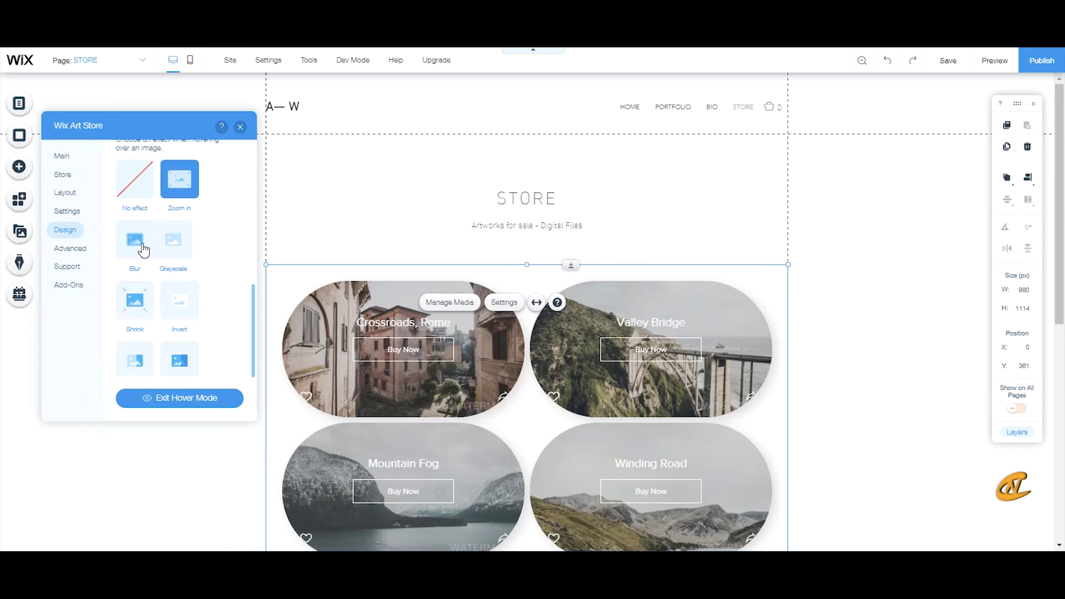
pyautogui.click(145, 307)
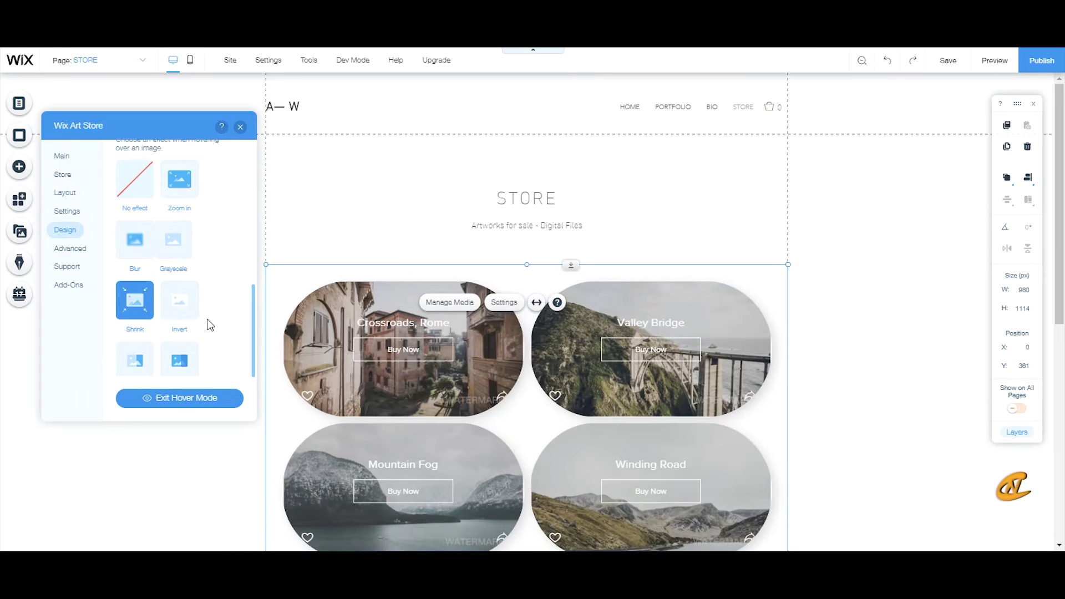
pyautogui.scroll(-2, 205, 316)
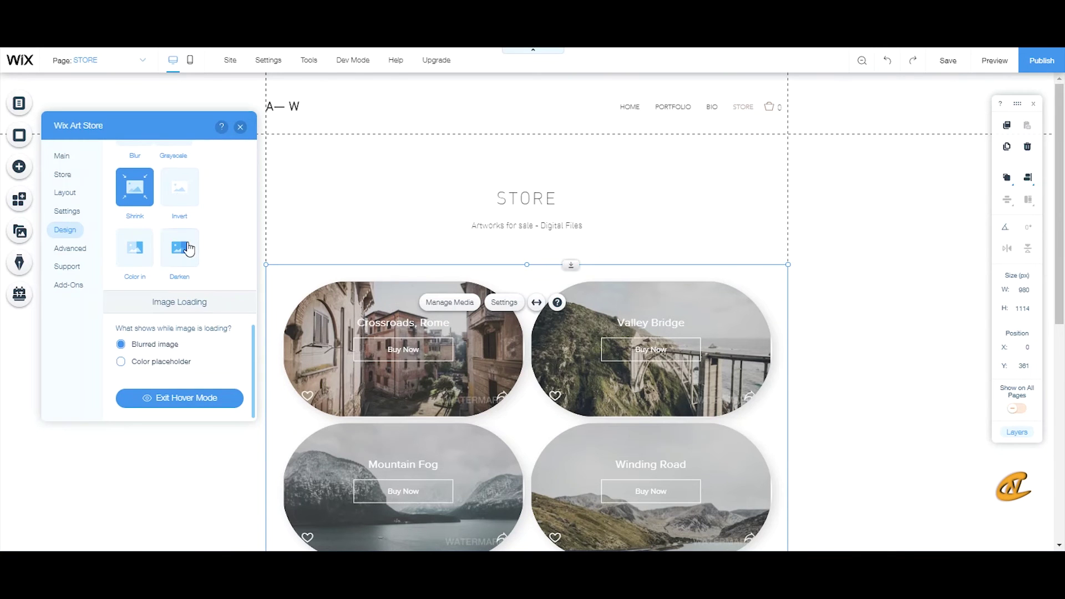
pyautogui.click(189, 251)
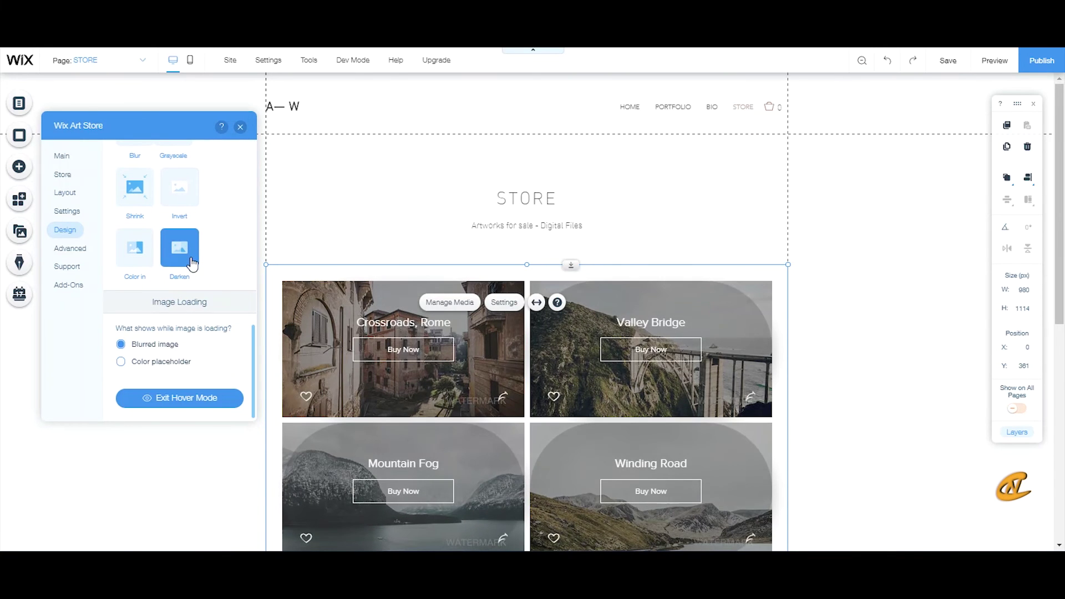
pyautogui.click(135, 250)
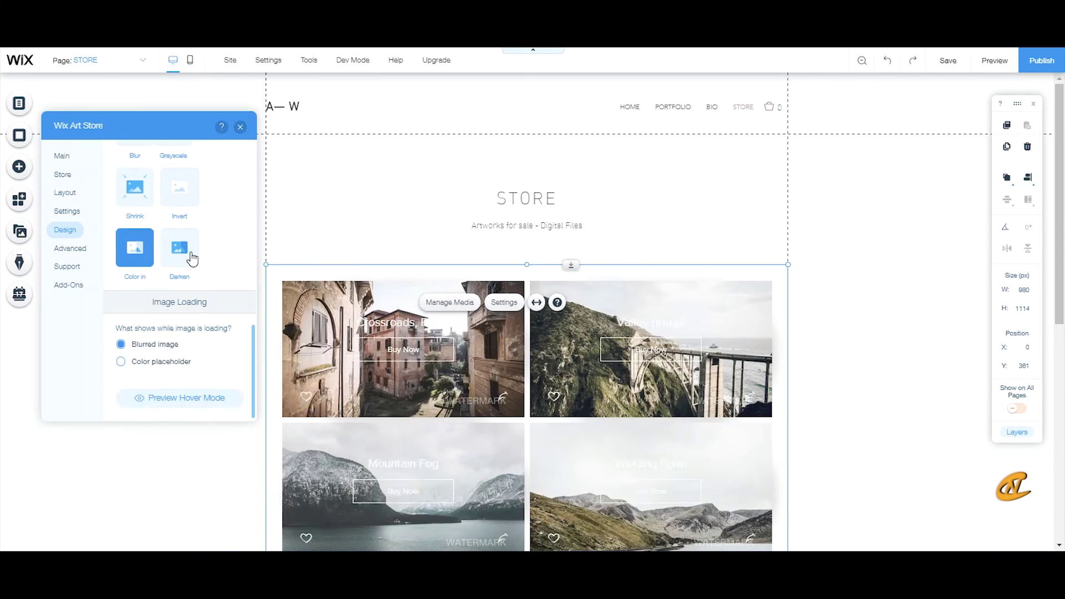
# Turn off the gallery items' shadow and set their corner radius back to 0 px.
pyautogui.scroll(5, 207, 256)
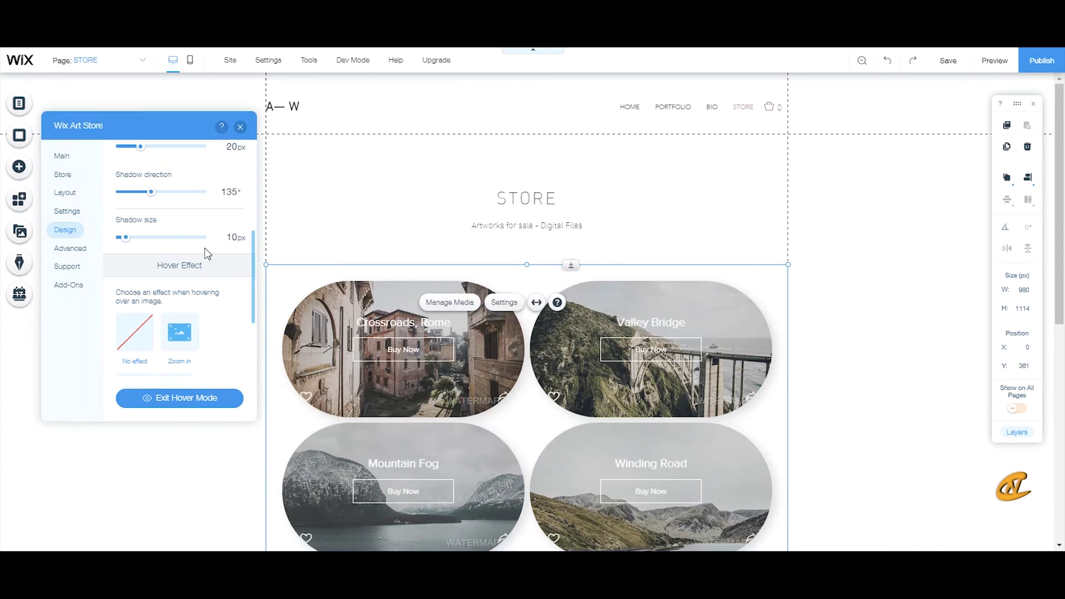
pyautogui.scroll(5, 194, 269)
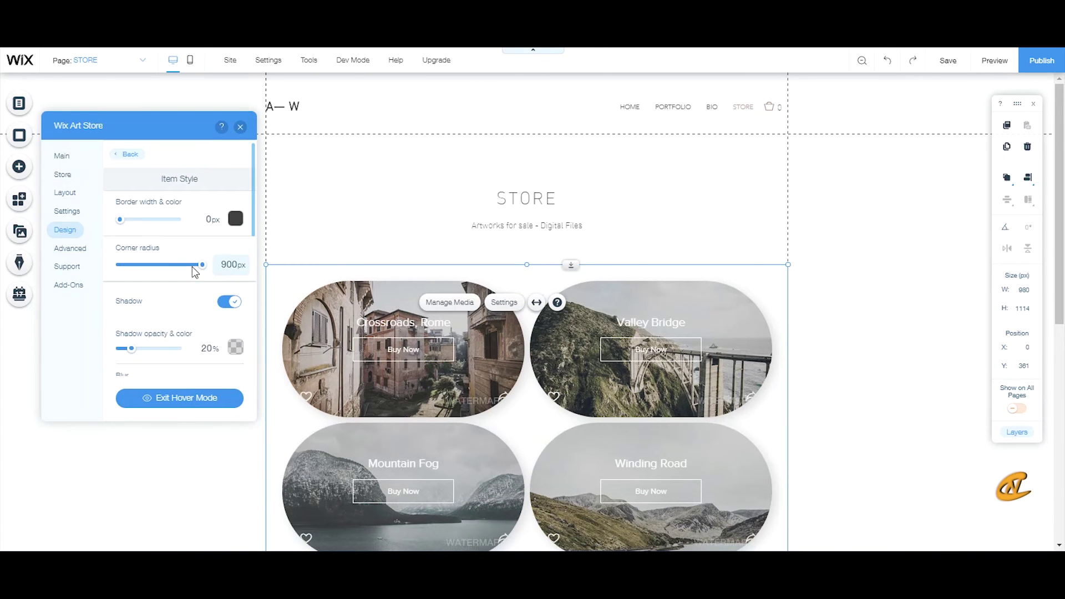
pyautogui.click(231, 302)
pyautogui.moveTo(203, 265); pyautogui.dragTo(97, 266)
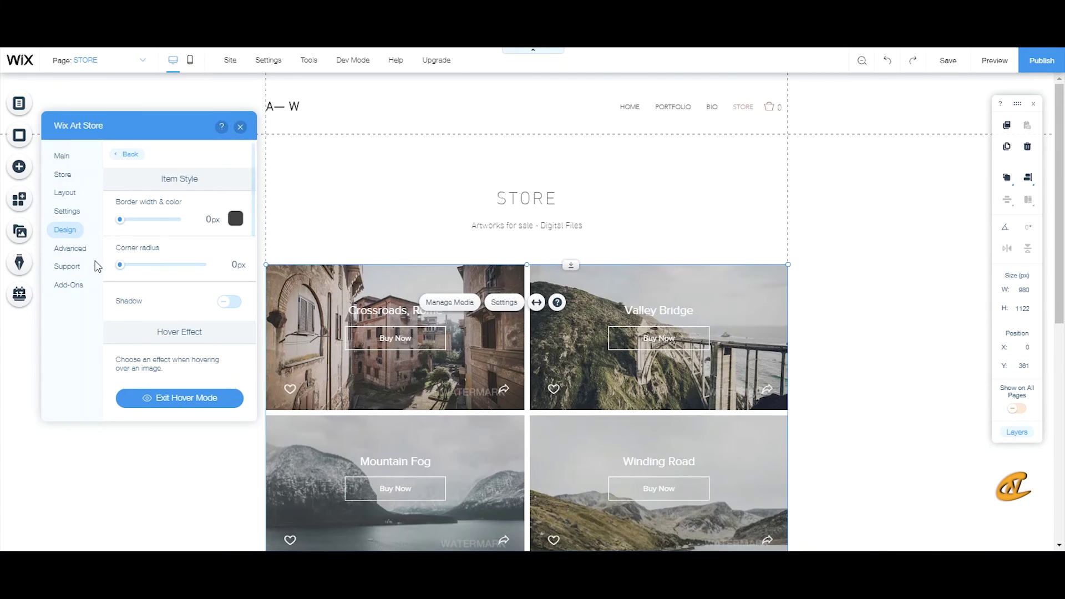
# Try a white (#FFFFFF) color placeholder for image loading and switch back to Blurred image.
pyautogui.scroll(-6, 166, 259)
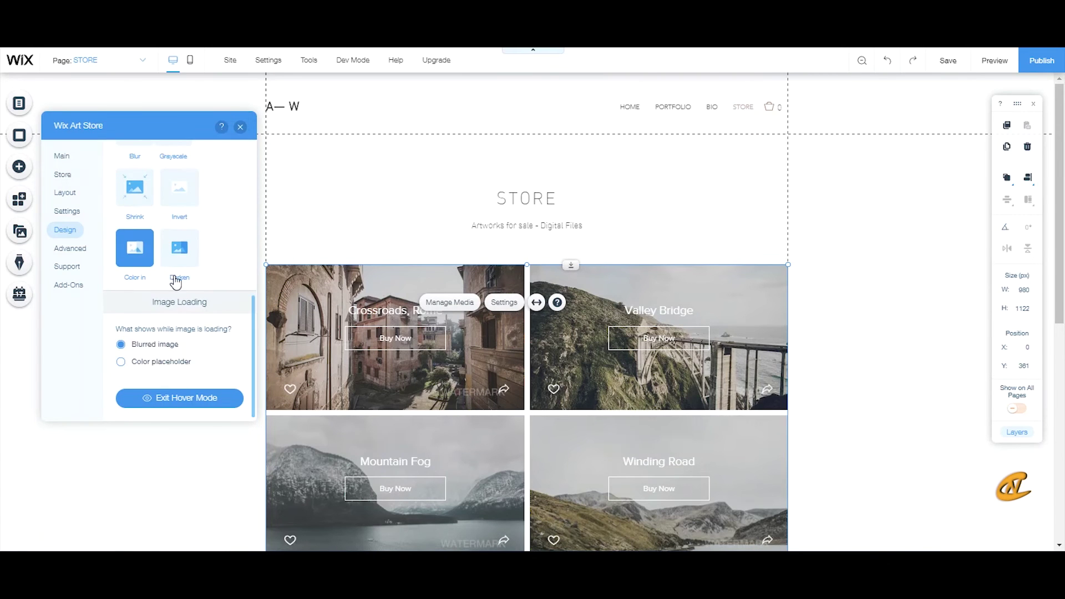
pyautogui.click(161, 363)
pyautogui.scroll(-1, 182, 308)
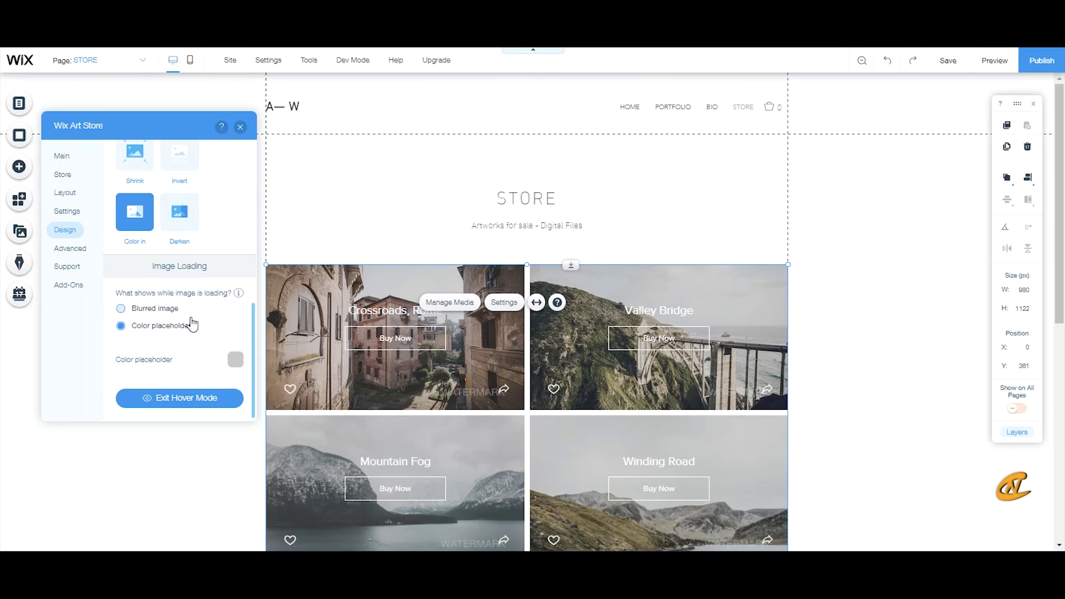
pyautogui.click(235, 362)
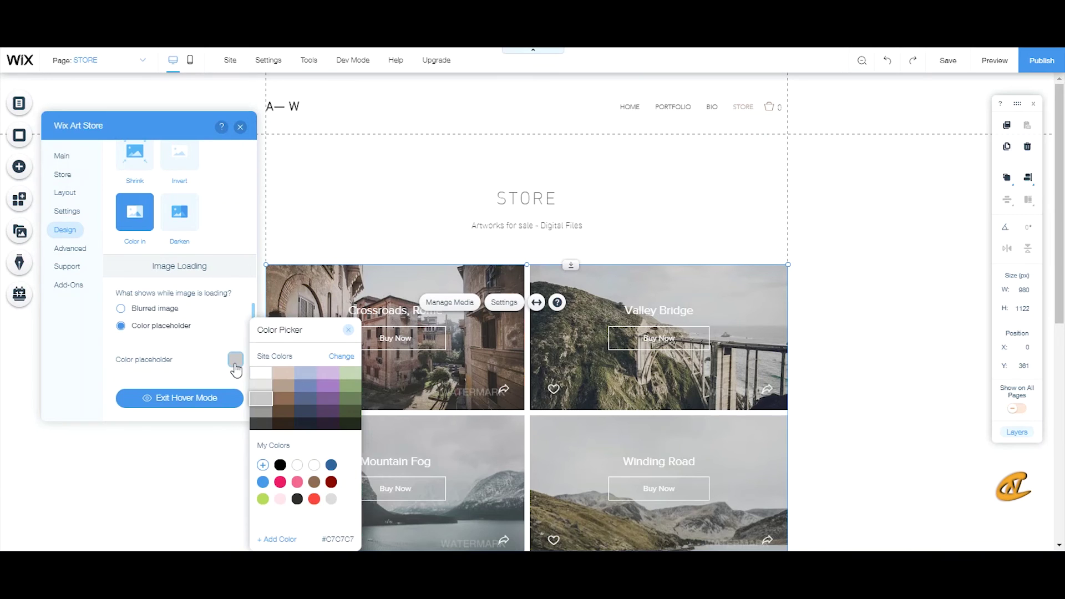
pyautogui.click(261, 373)
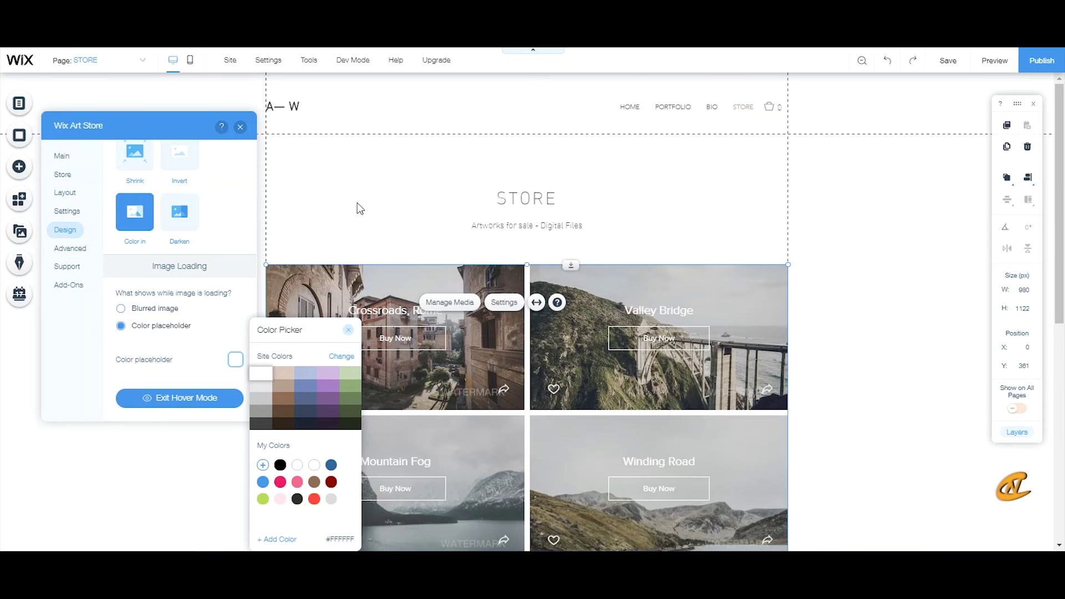
pyautogui.click(348, 329)
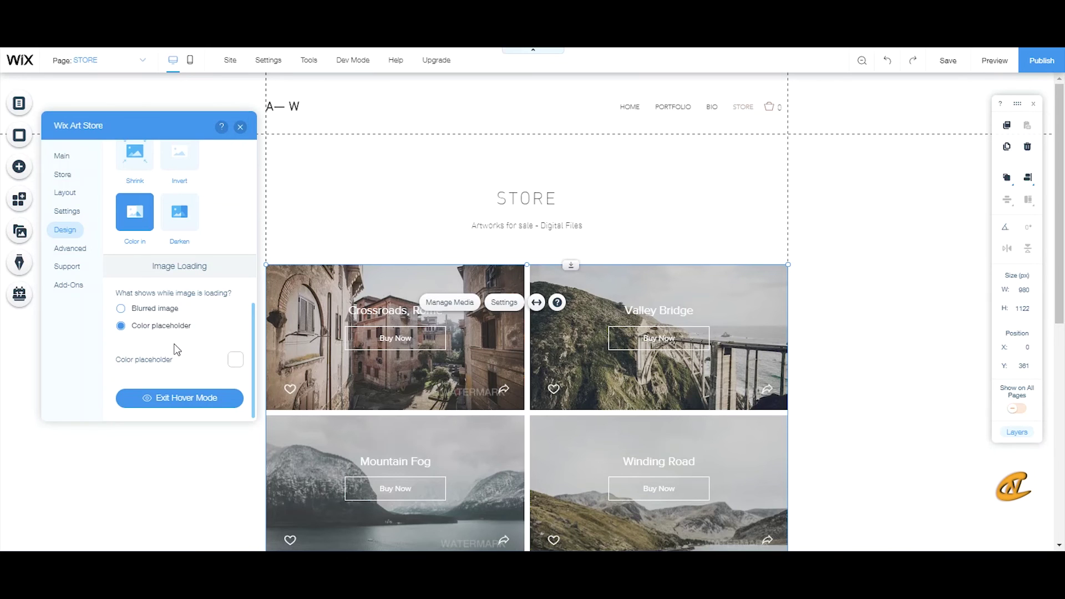
pyautogui.click(121, 309)
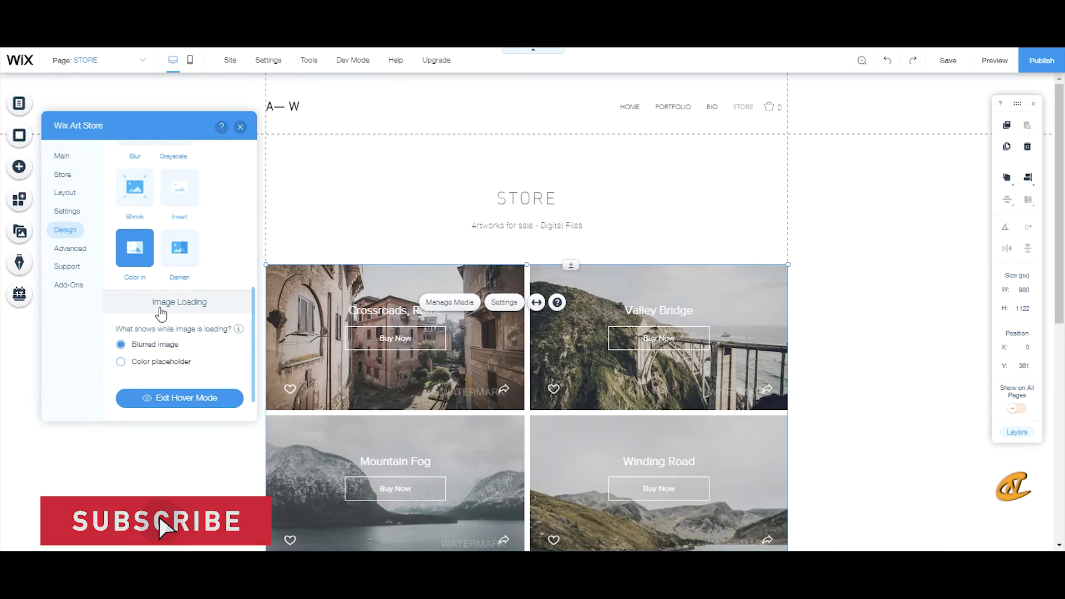
# Turn on image sharpening in the gallery's advanced image settings and review the video settings.
pyautogui.click(70, 248)
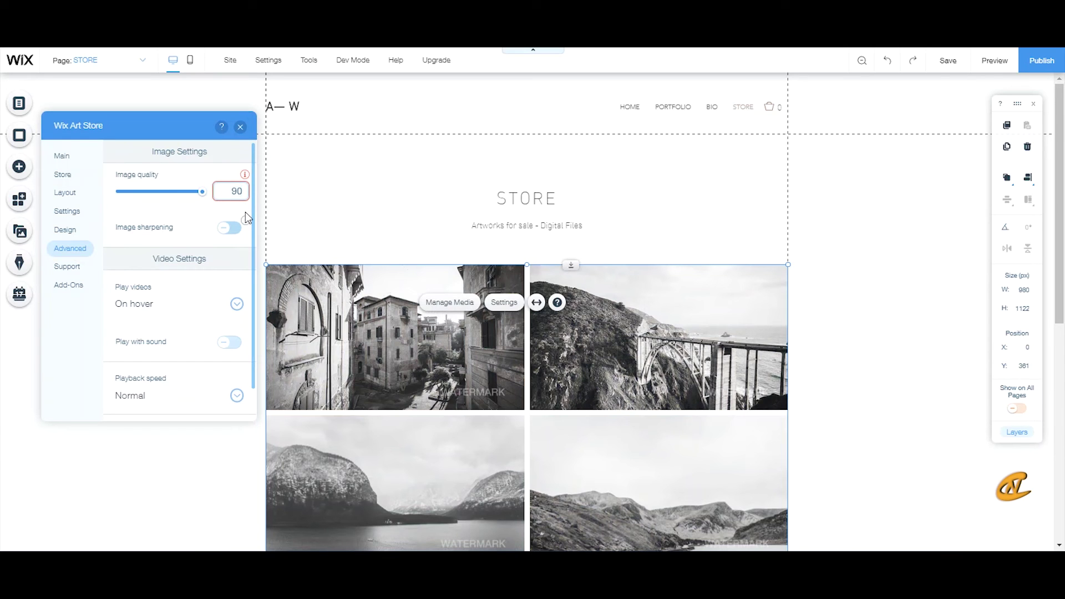
pyautogui.click(219, 226)
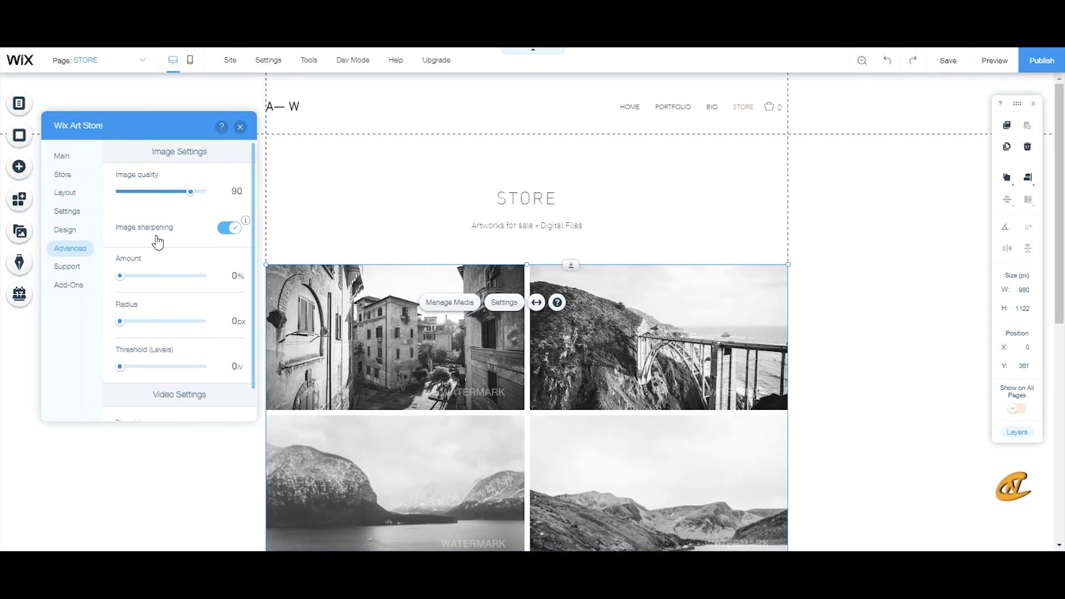
pyautogui.moveTo(193, 198); pyautogui.dragTo(187, 200)
pyautogui.scroll(-3, 209, 231)
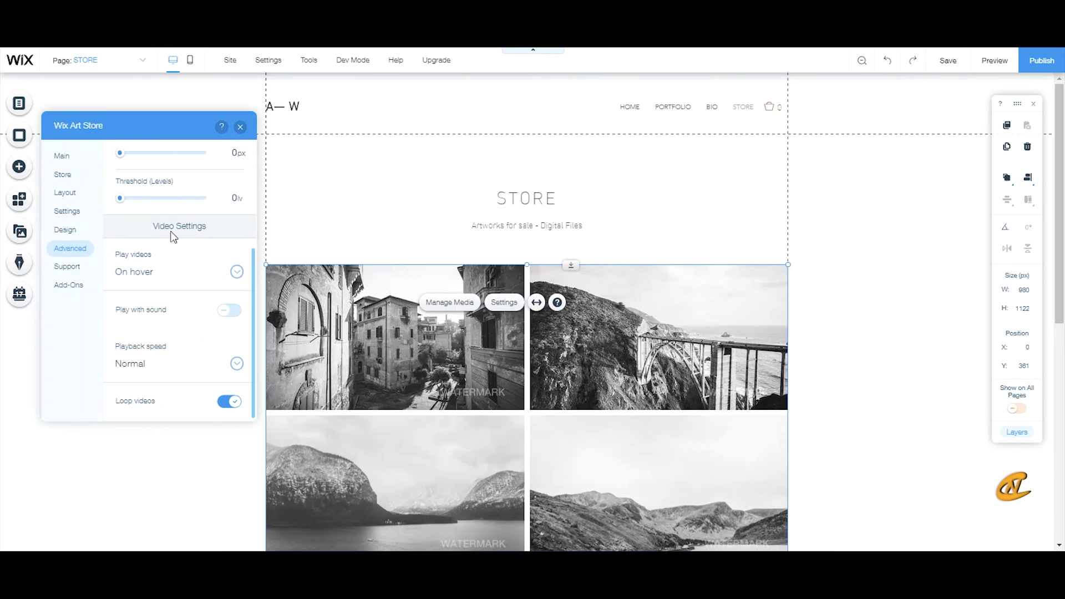
# Review the Wix Art Store's support information and available add-ons without adding another cart button, and close the store settings.
pyautogui.click(68, 269)
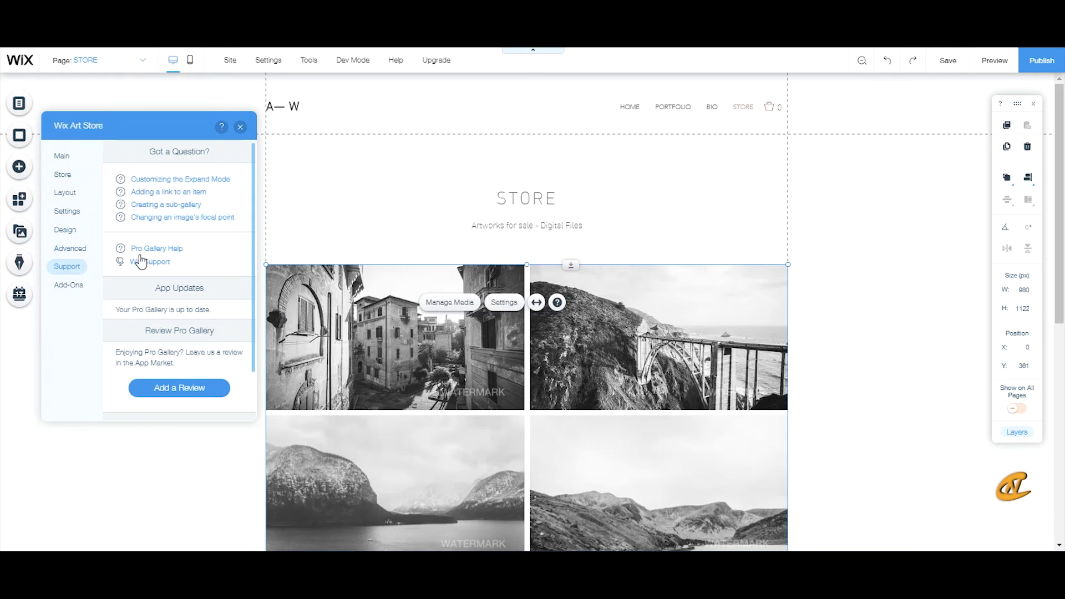
pyautogui.scroll(-1, 179, 283)
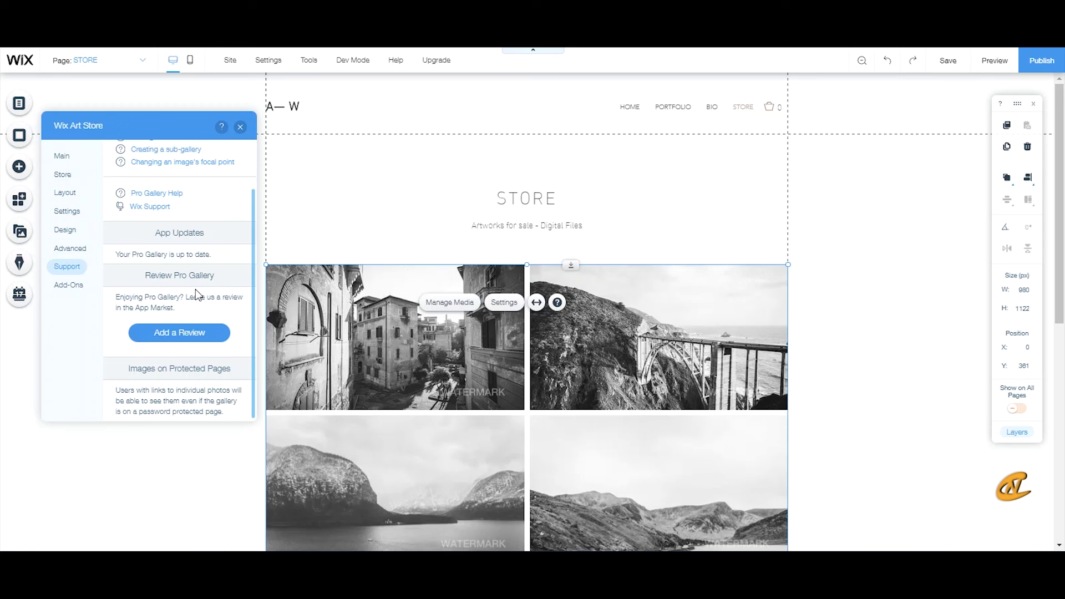
pyautogui.click(68, 286)
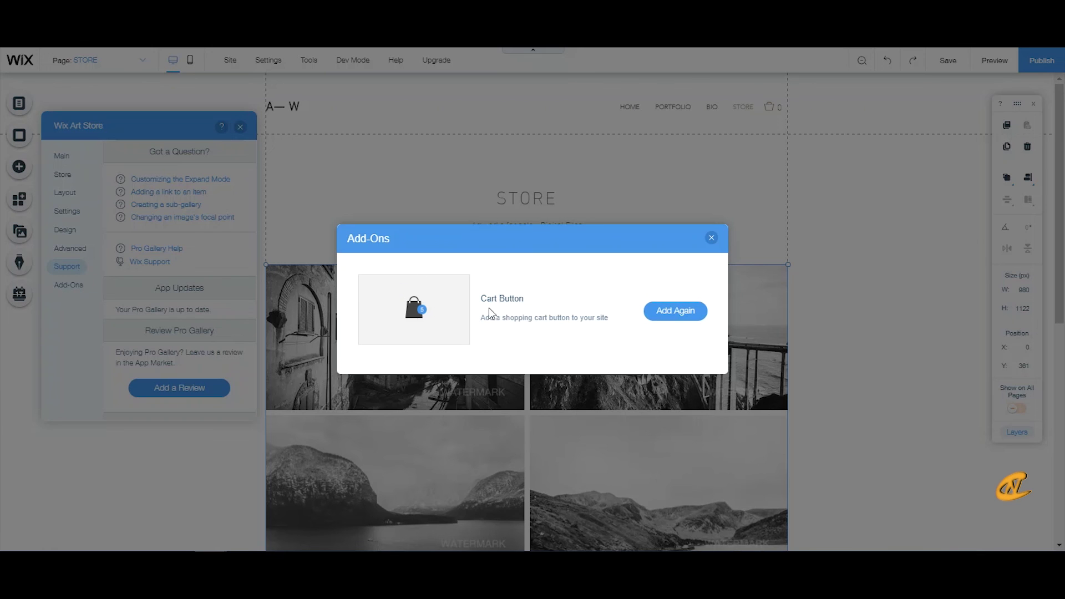
pyautogui.click(710, 239)
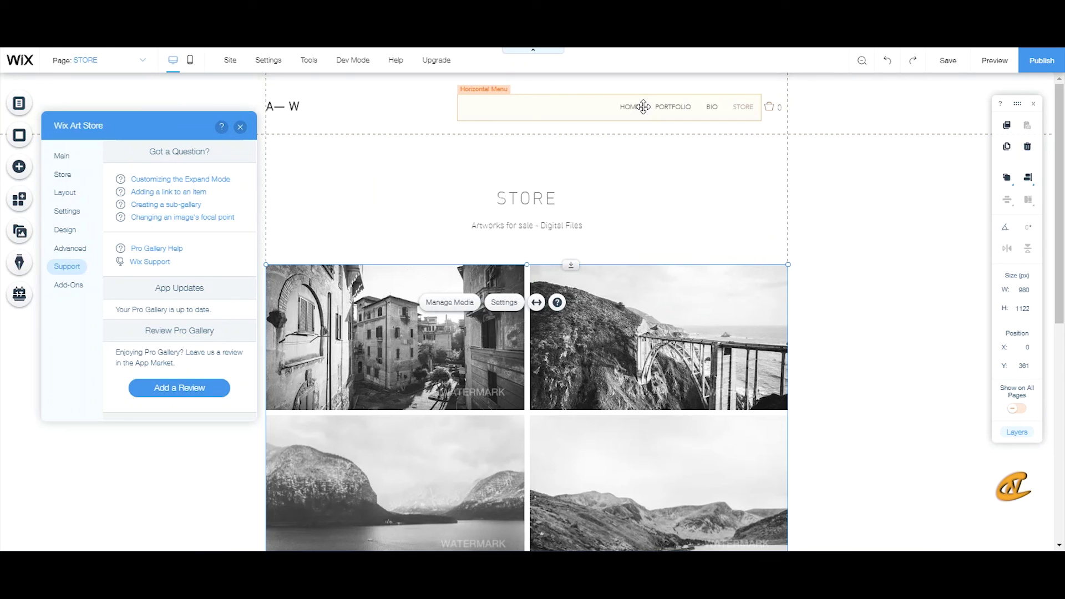
pyautogui.scroll(-1, 186, 233)
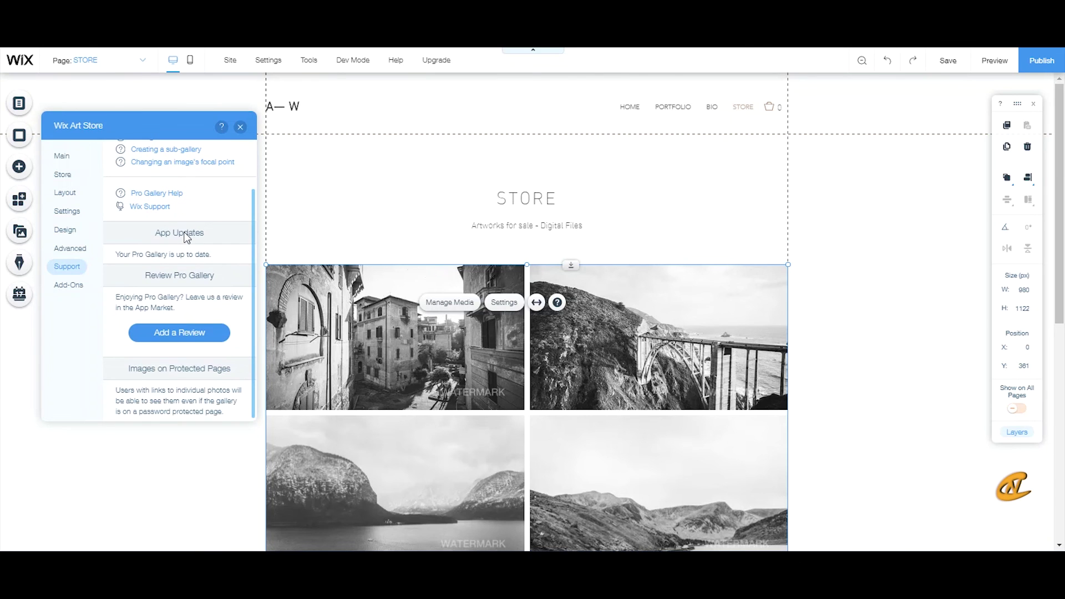
pyautogui.scroll(1, 186, 237)
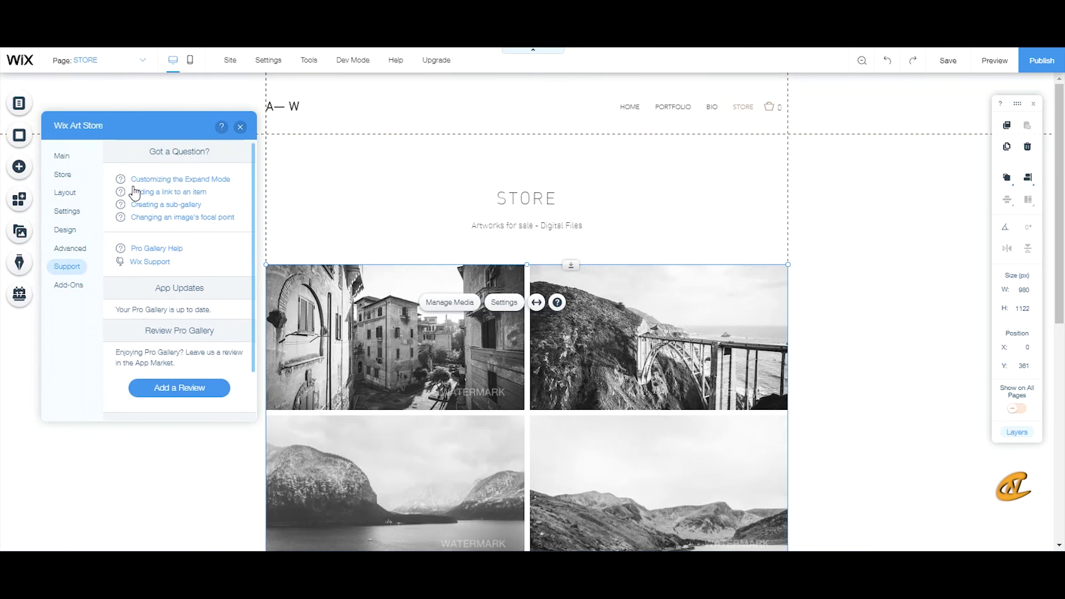
pyautogui.click(240, 128)
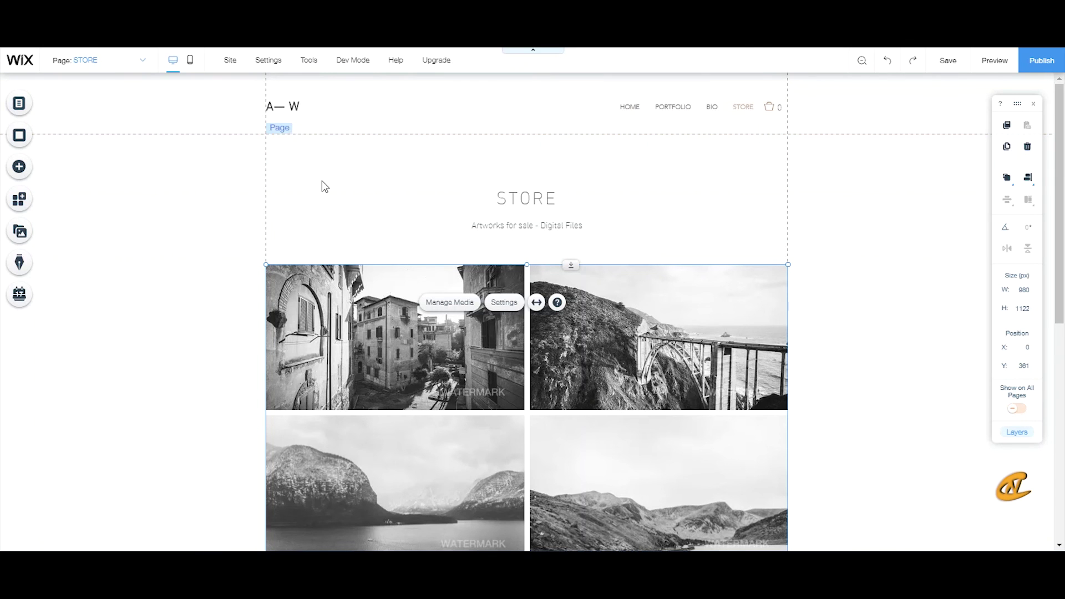